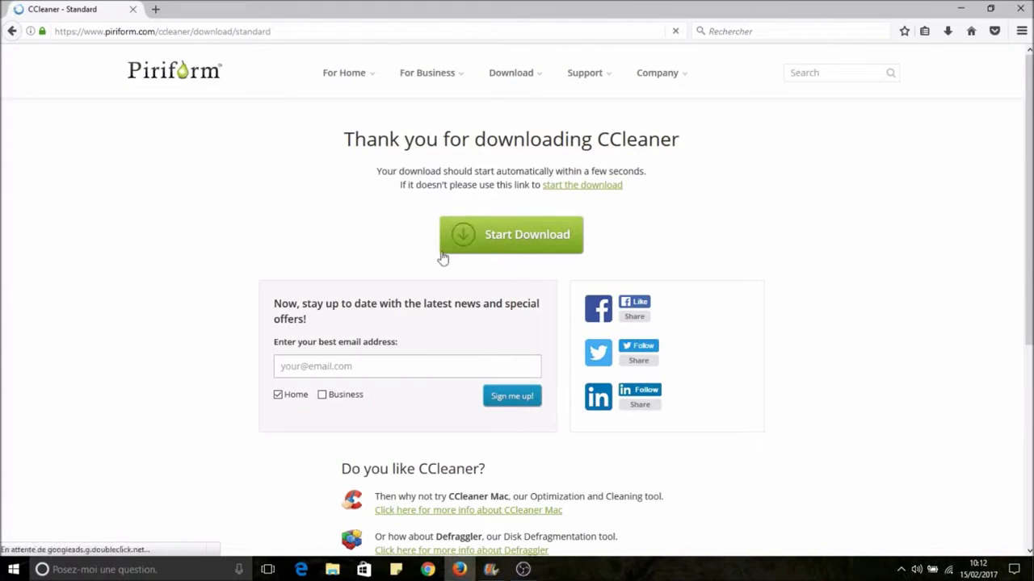
Start the CCleaner download from the Piriform page and save the ccsetup527.exe installer
left_click(521, 245)
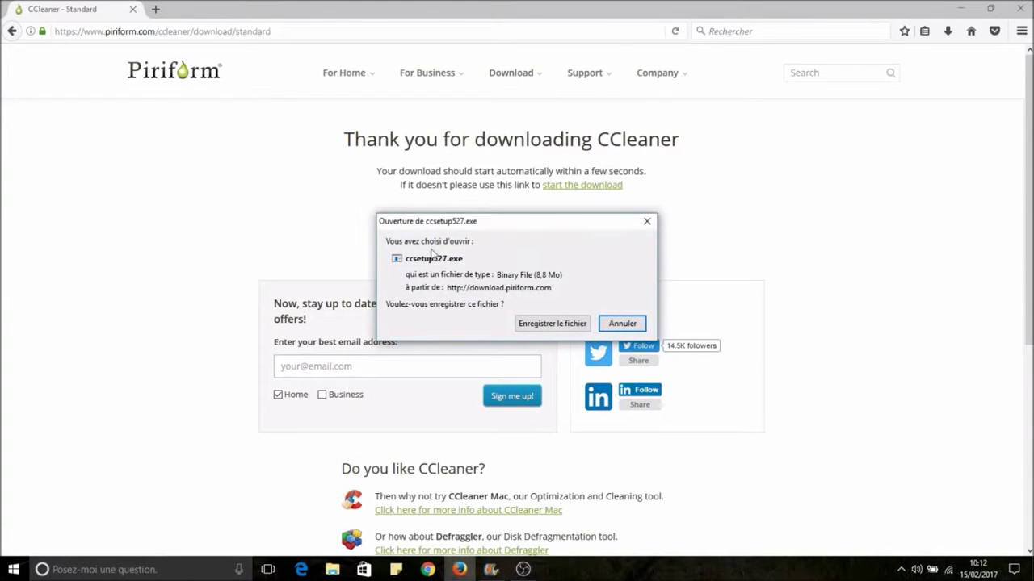
left_click(556, 328)
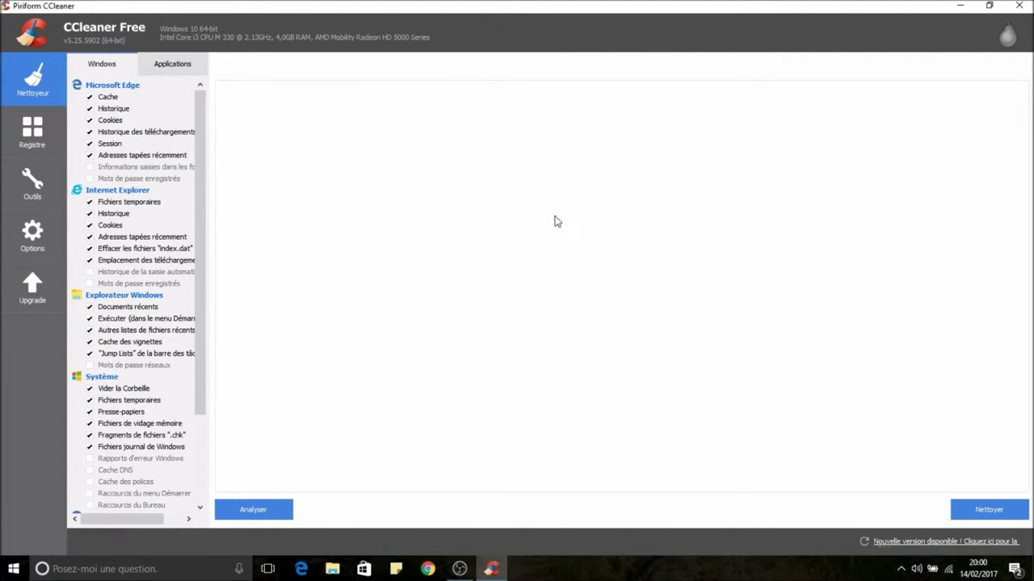
Review the registry cleaner and the tools for uninstalling, startup, browser plugins, disk analysis, duplicate files and system restore in CCleaner
left_click(34, 134)
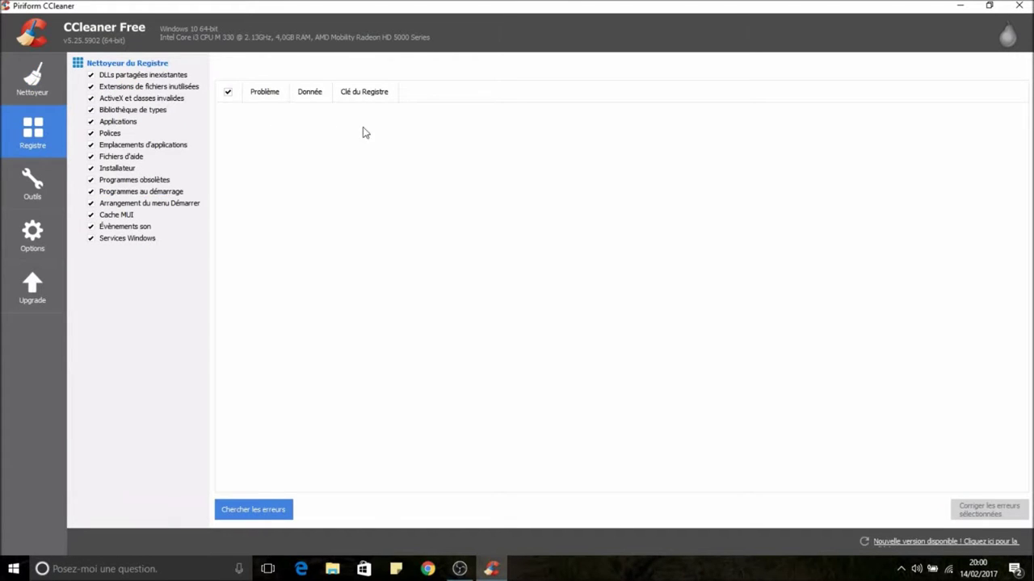
left_click(41, 191)
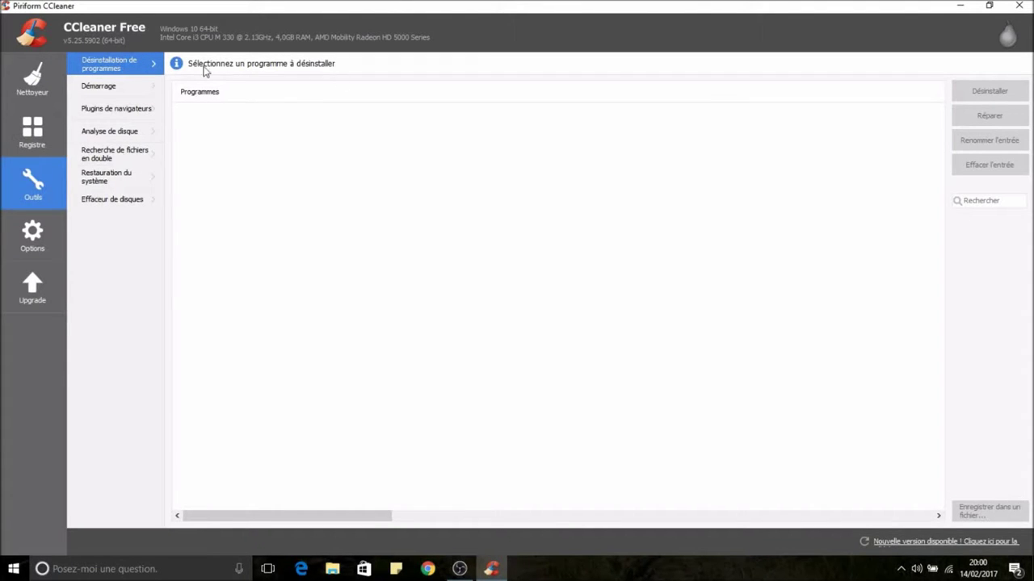
left_click(138, 87)
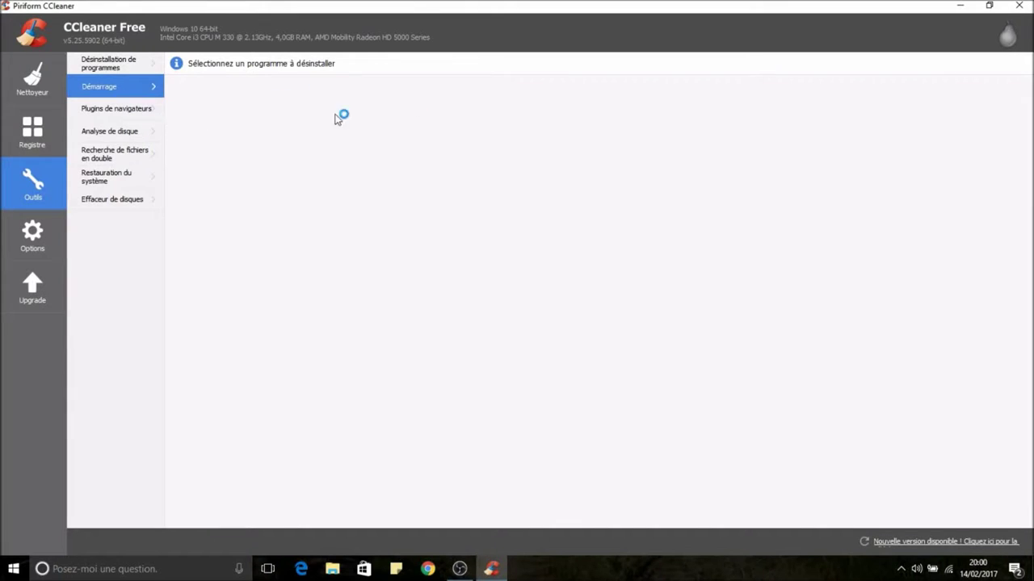
left_click(142, 109)
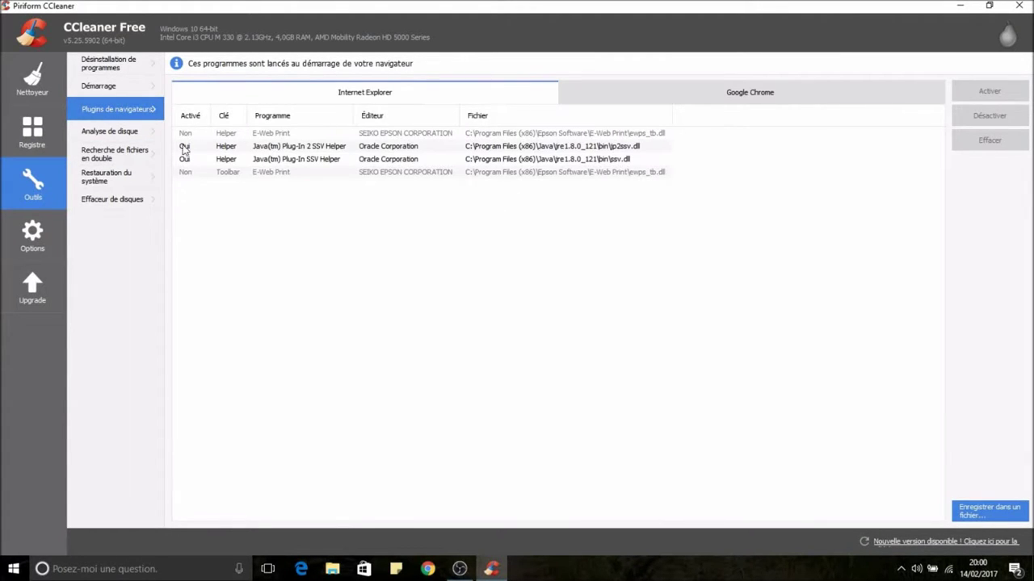
left_click(127, 137)
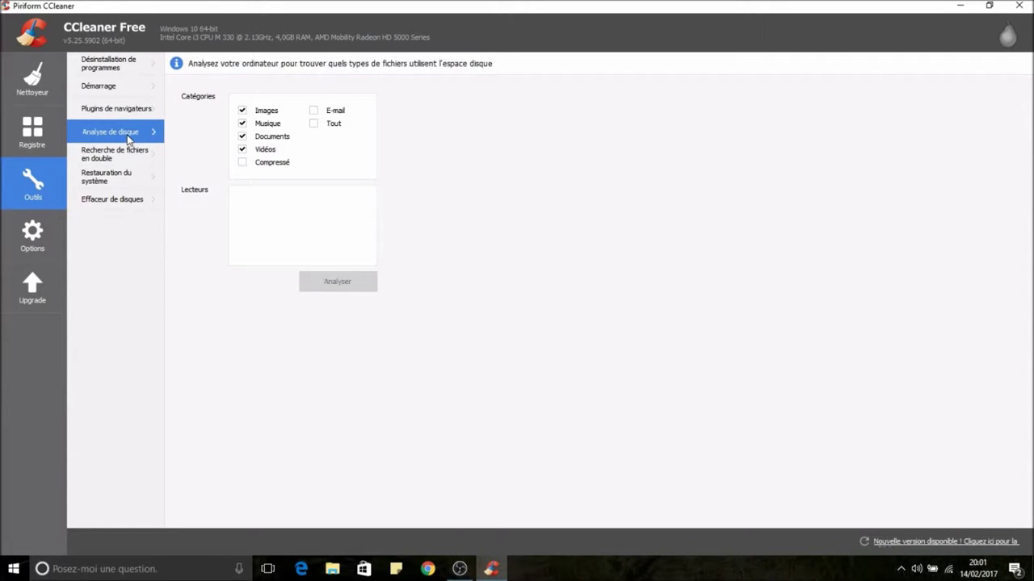
left_click(243, 149)
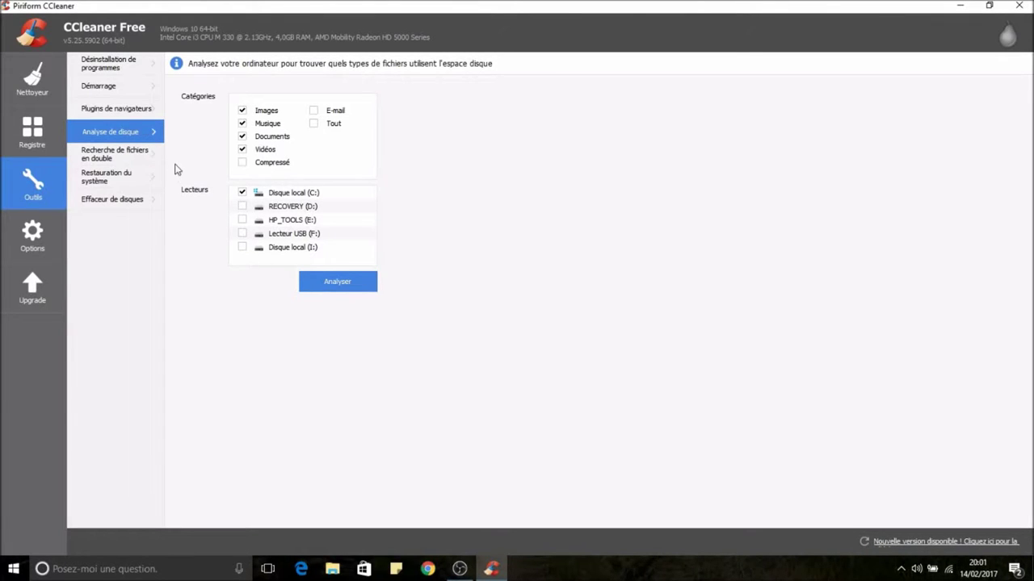
left_click(121, 158)
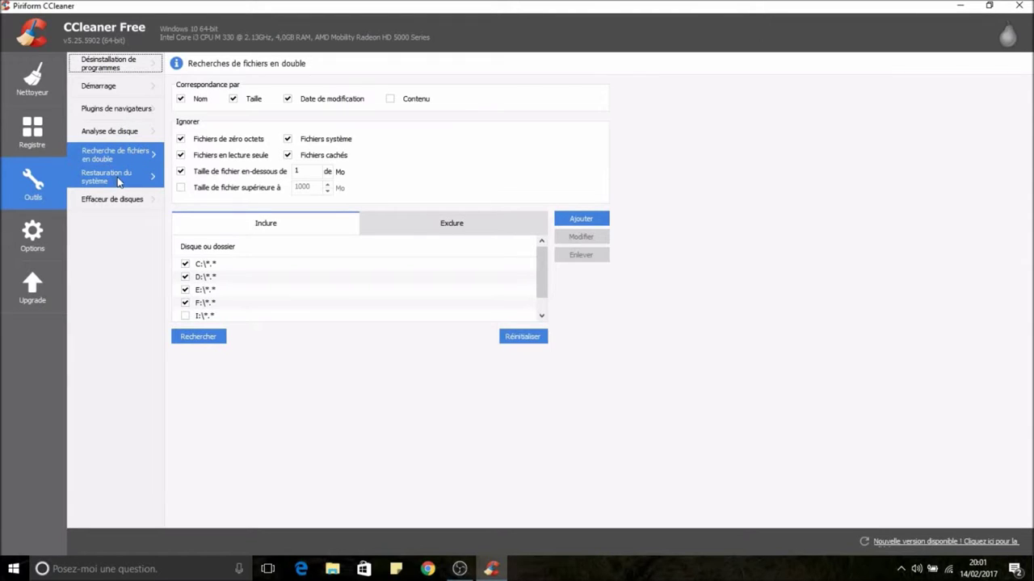
left_click(119, 182)
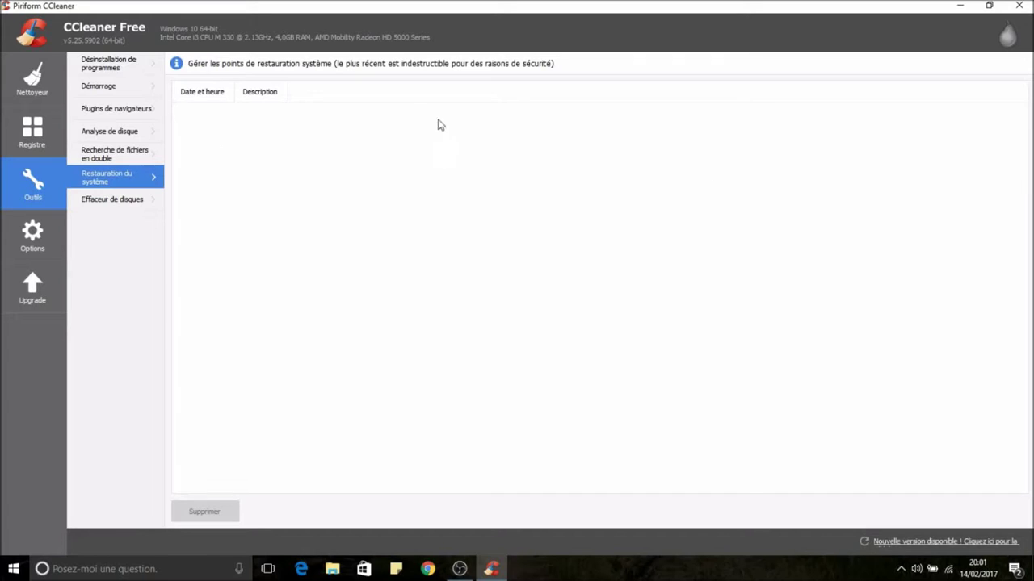
Examine the disk eraser's security levels and the choices for which part of a drive gets erased
left_click(131, 199)
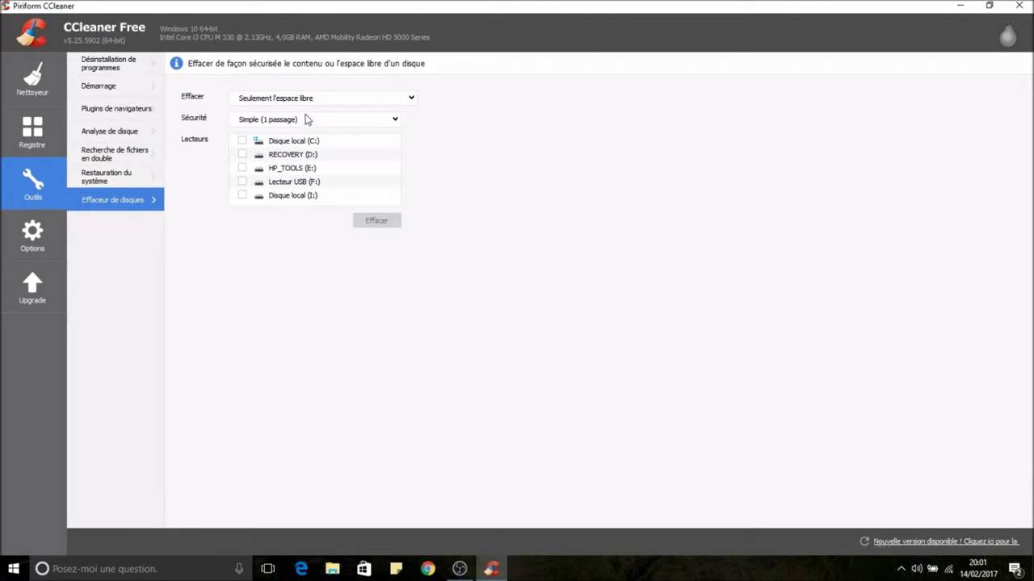
left_click(307, 121)
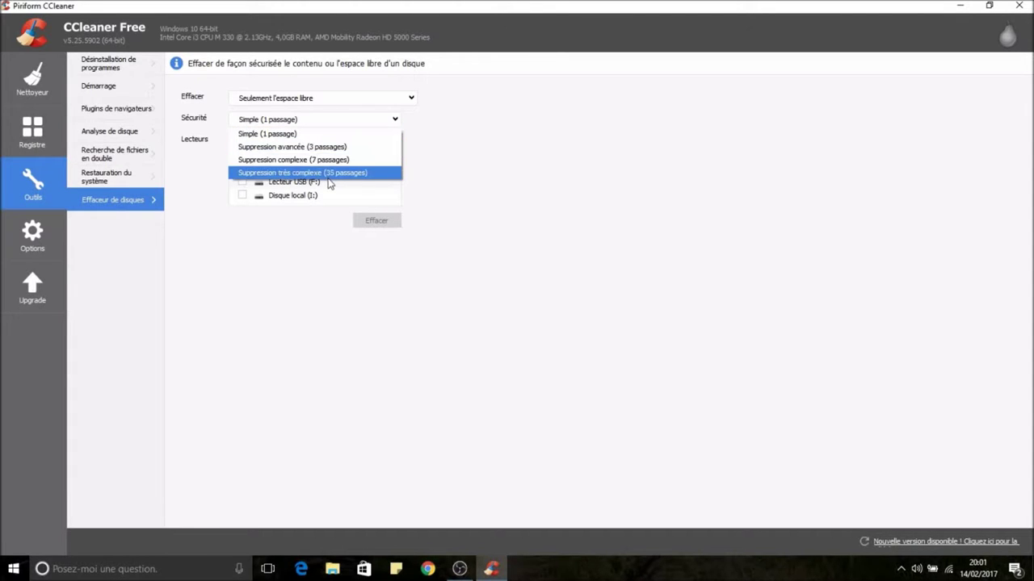
left_click(507, 172)
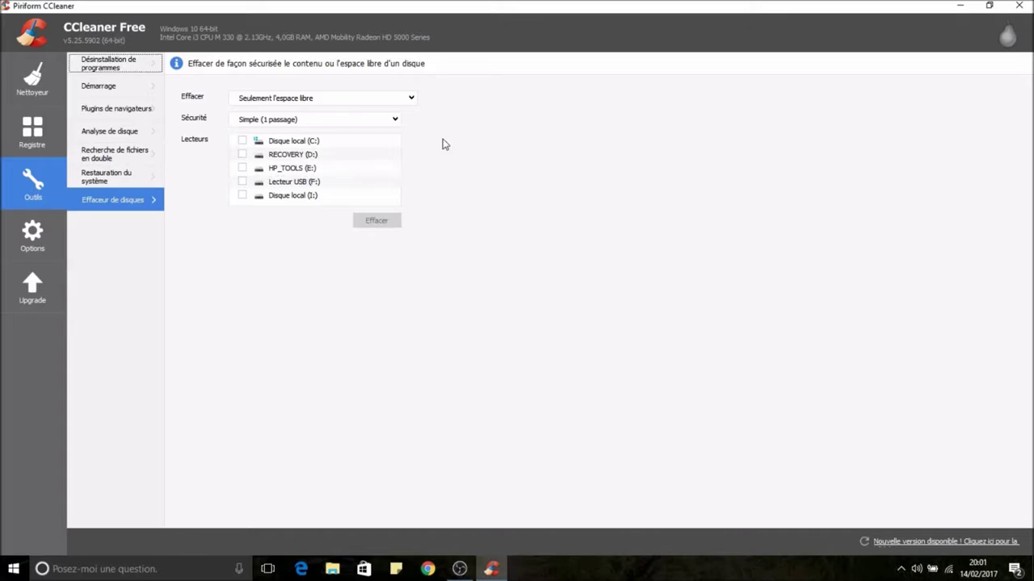
left_click(379, 104)
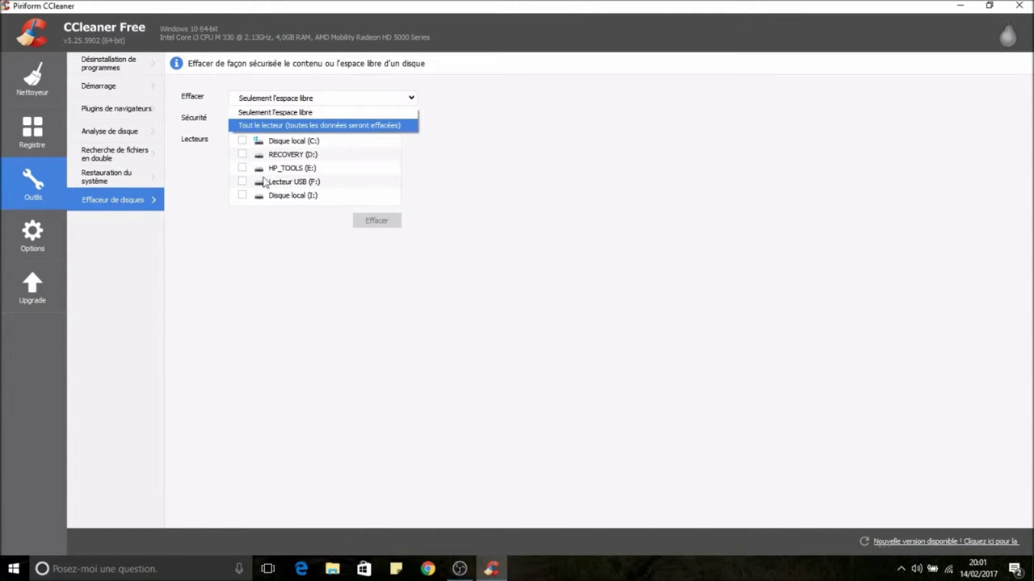
left_click(603, 167)
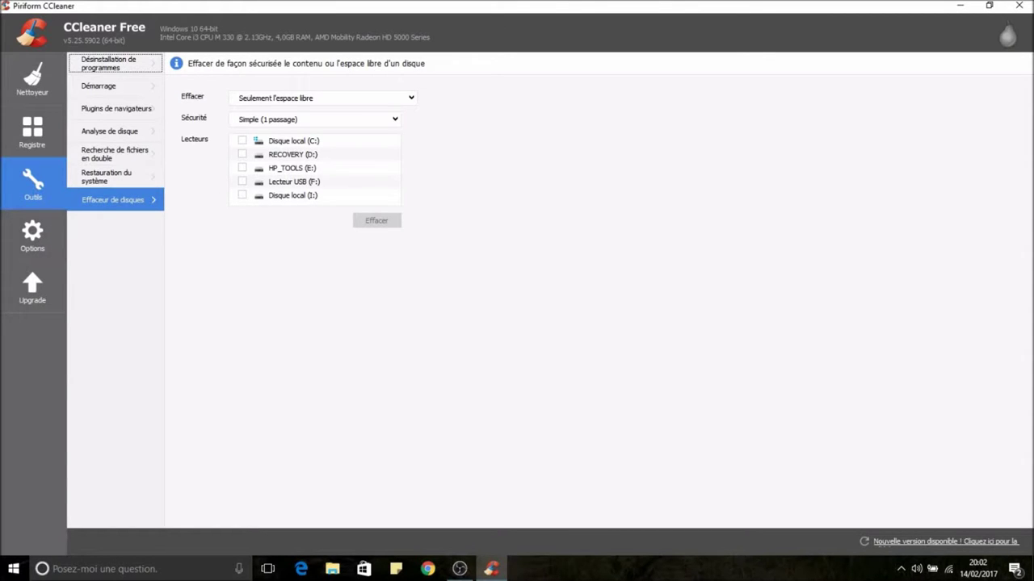
Look through every Options page, including settings, cookies, inclusions, exclusions, monitoring, users and advanced, plus the Upgrade offer
left_click(32, 234)
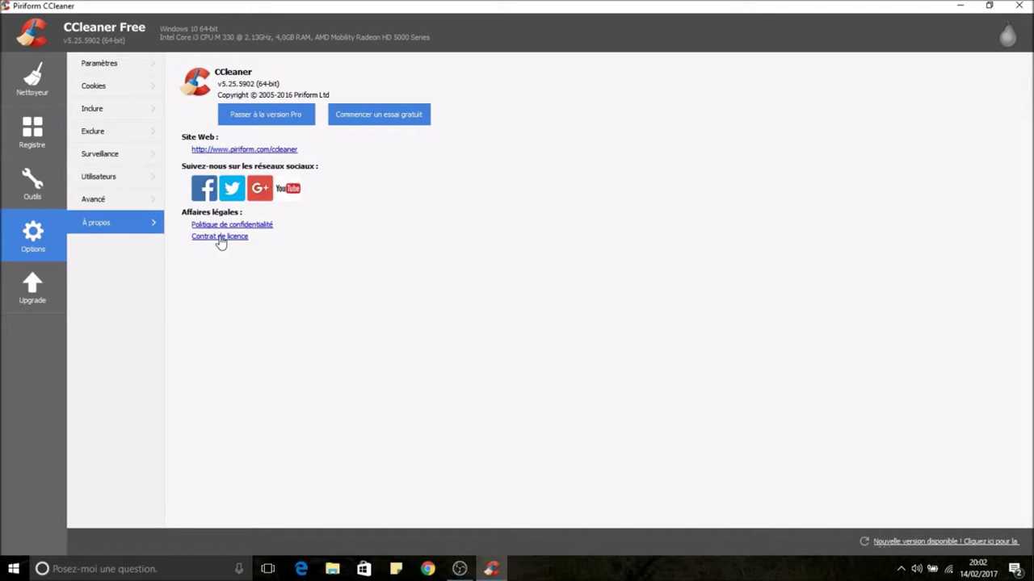
left_click(128, 74)
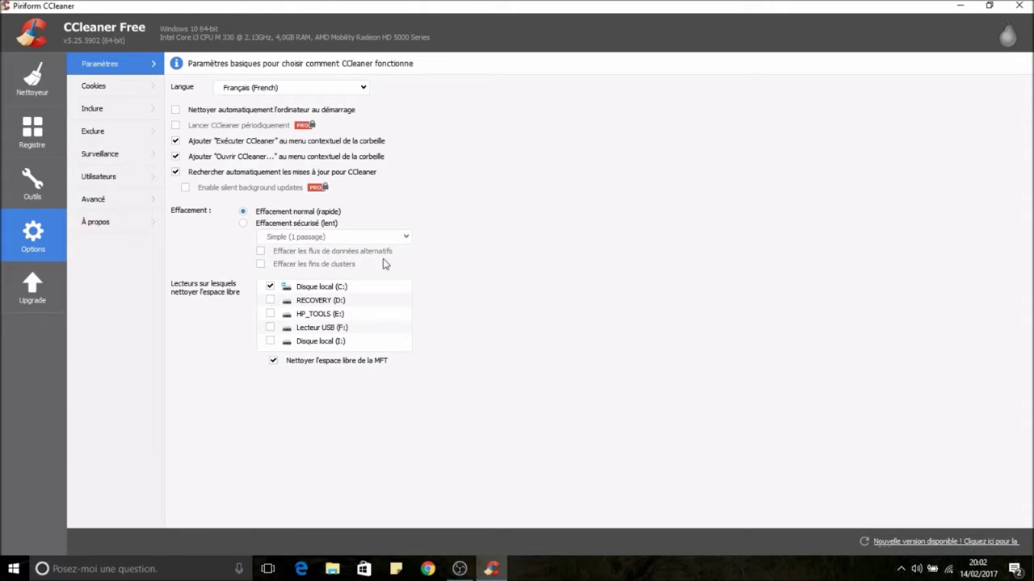
left_click(134, 90)
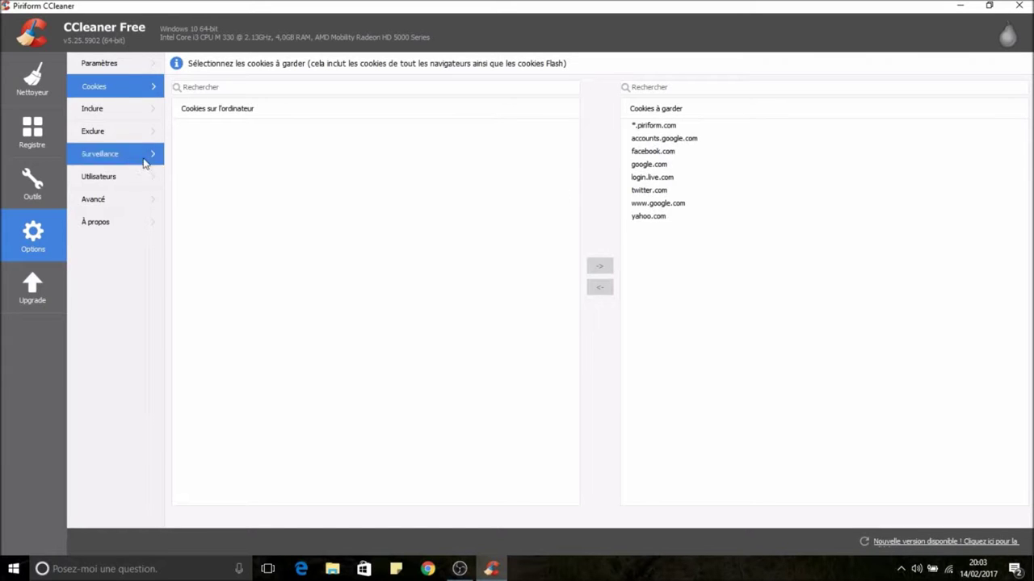
left_click(134, 111)
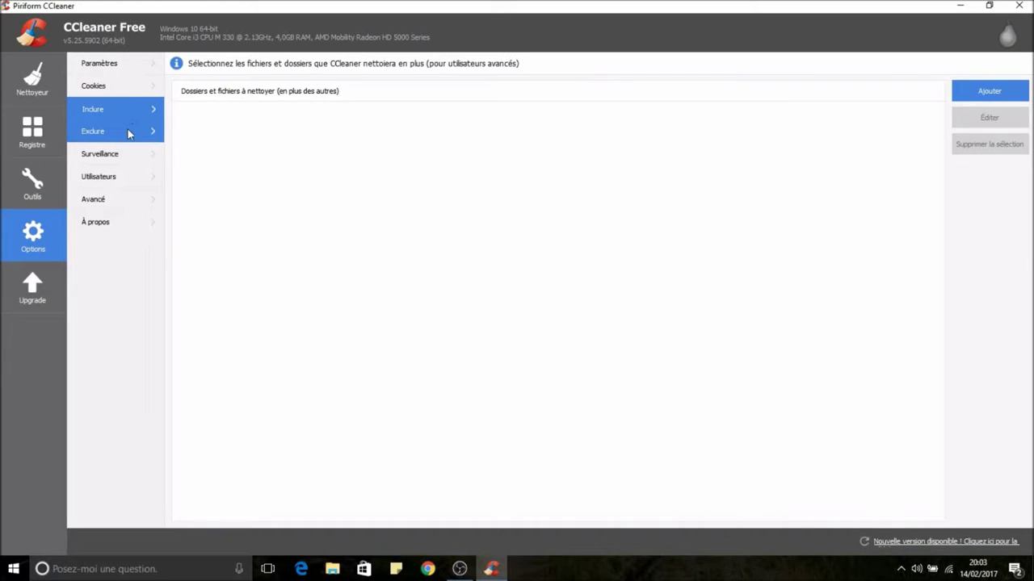
left_click(126, 132)
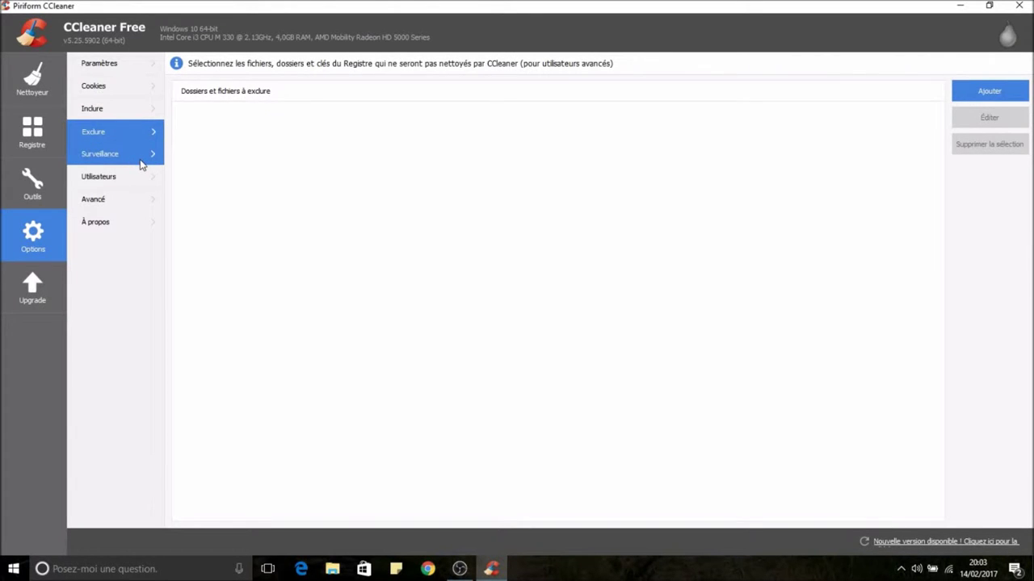
left_click(139, 159)
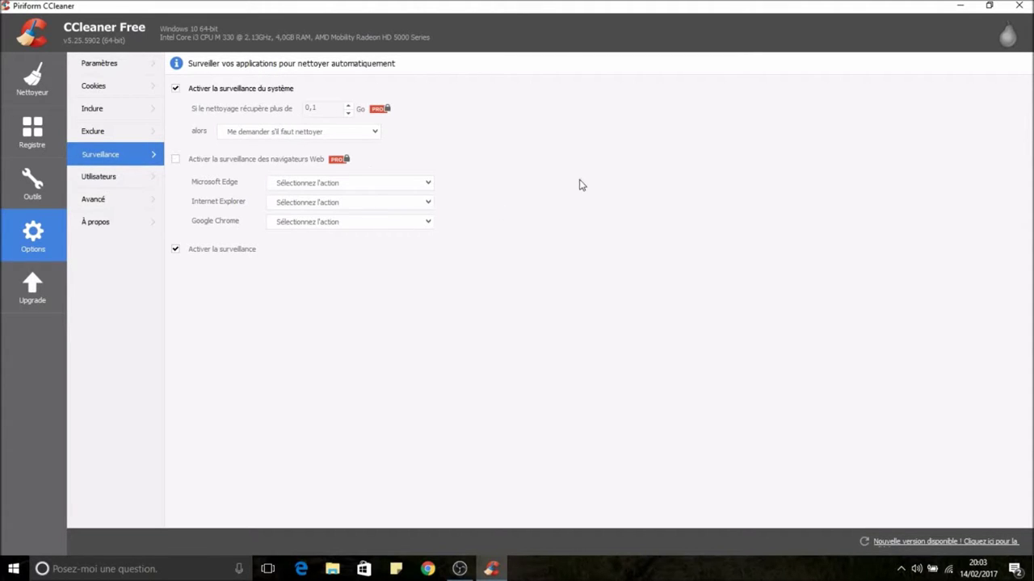
left_click_drag(323, 109, 303, 110)
left_click(126, 185)
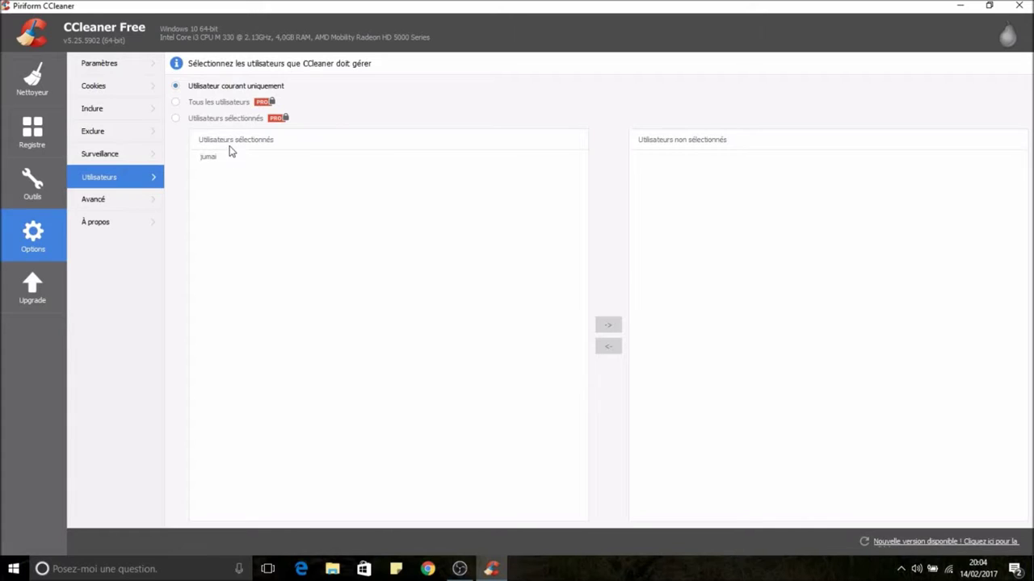
left_click(137, 203)
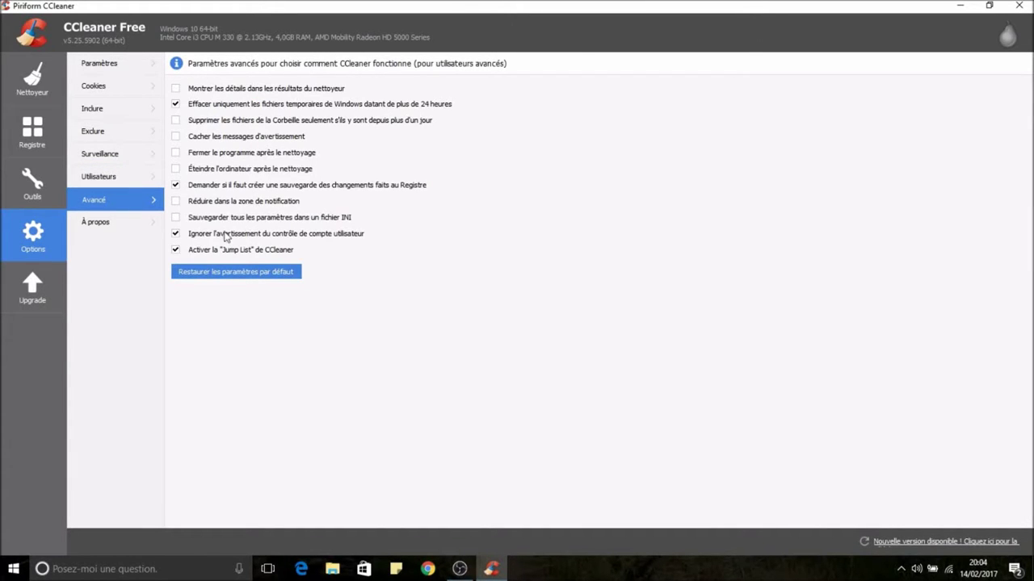
left_click(151, 220)
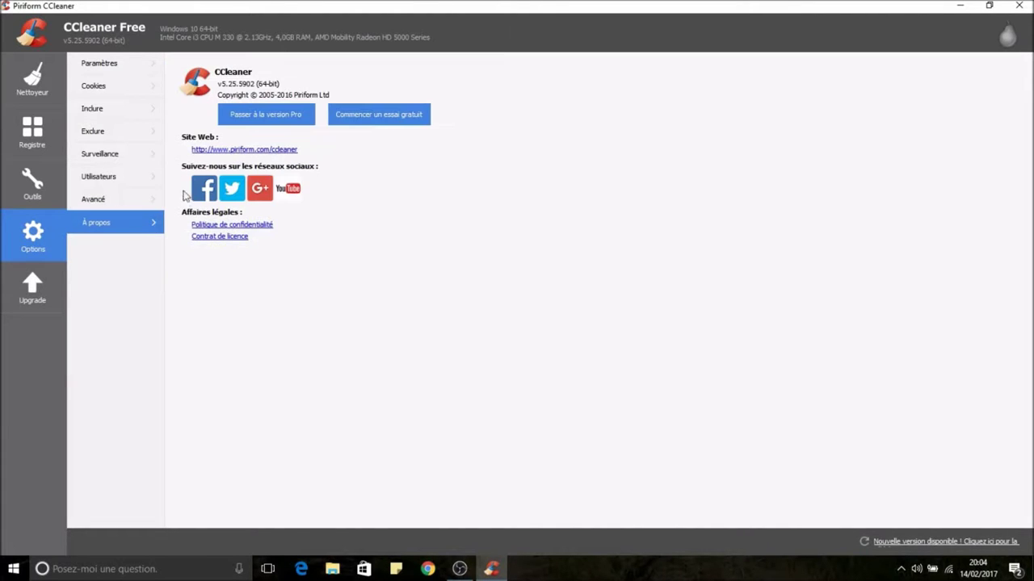
left_click(37, 284)
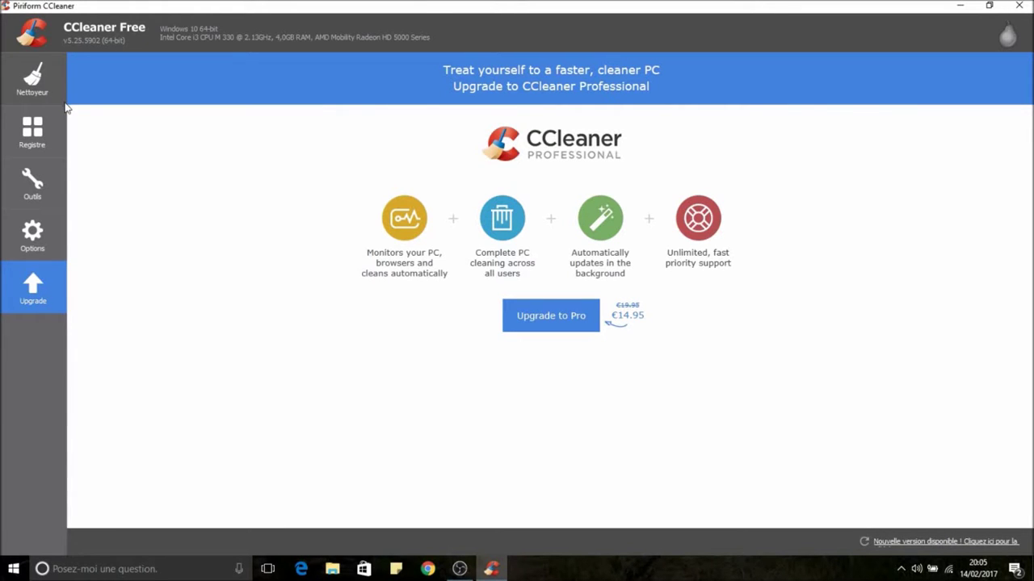
Review the checked Windows and Applications cleaning items, then analyse the computer and clean the files found
left_click(49, 82)
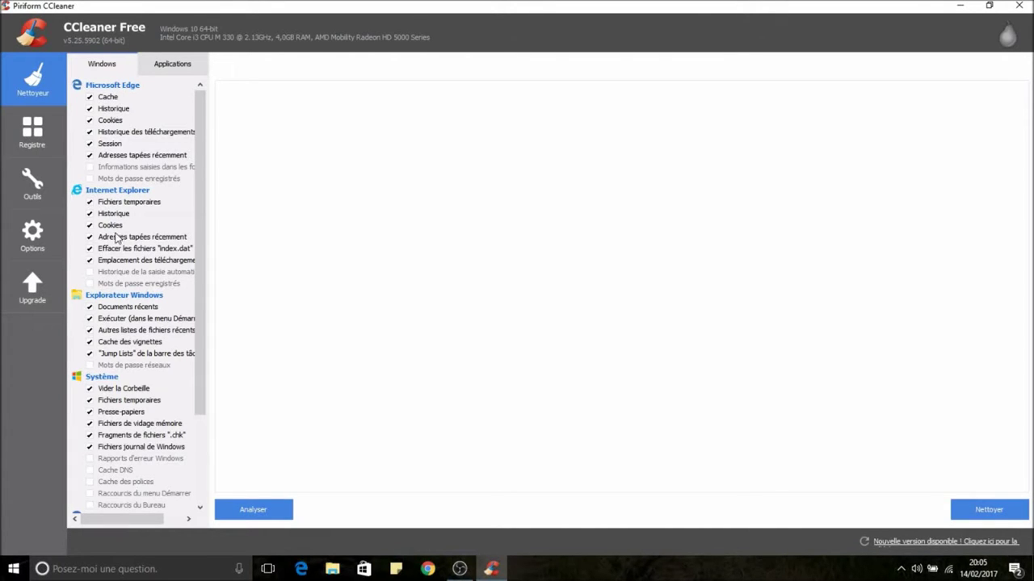
scroll(110, 389, "down", 2)
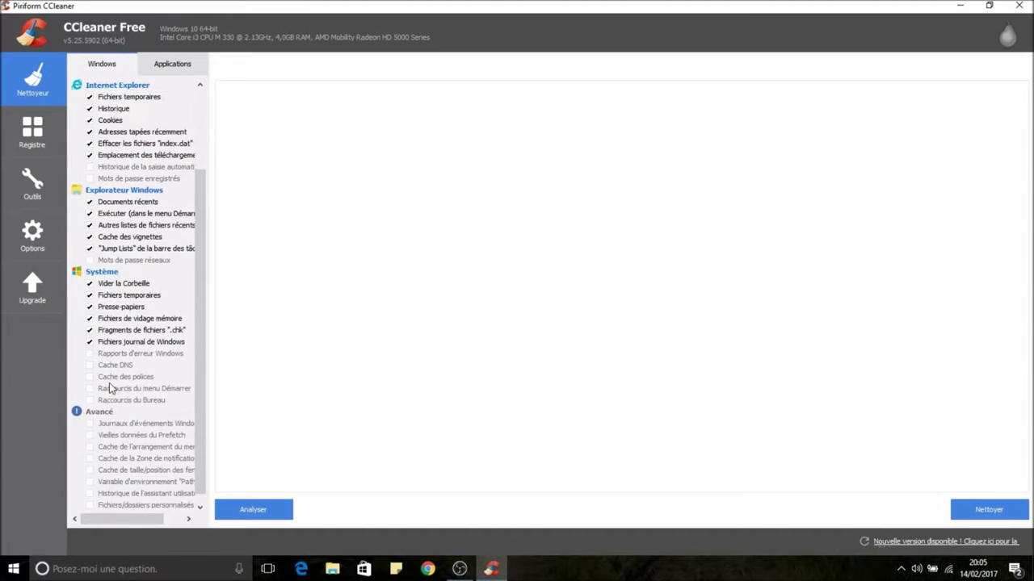
scroll(126, 339, "up", 2)
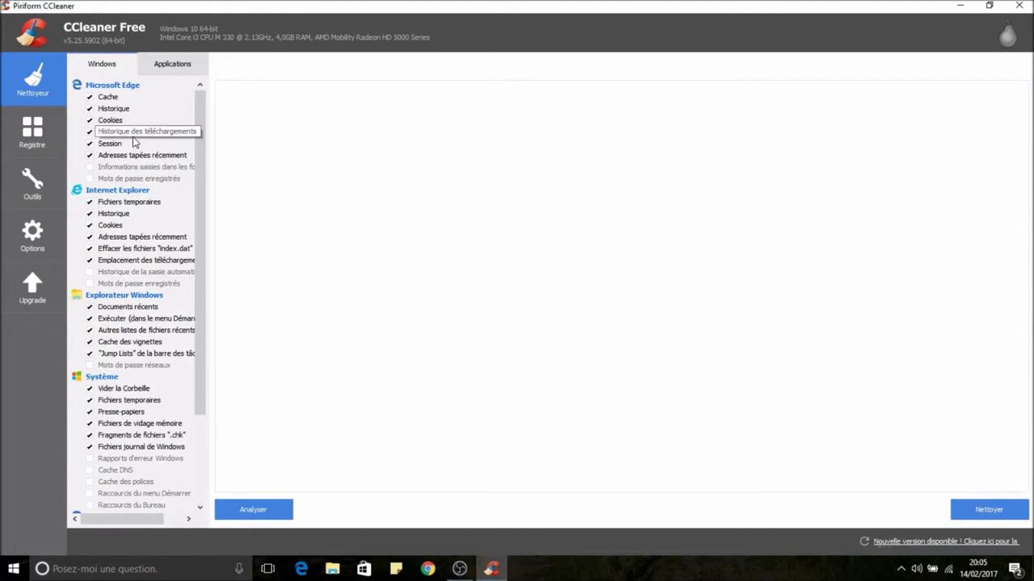
left_click(185, 70)
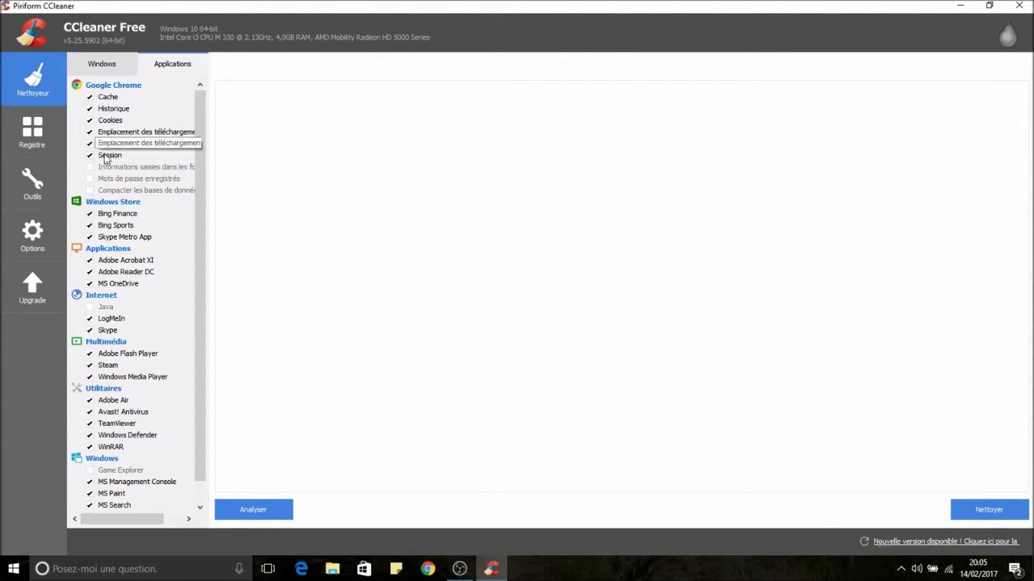
scroll(110, 258, "down", 1)
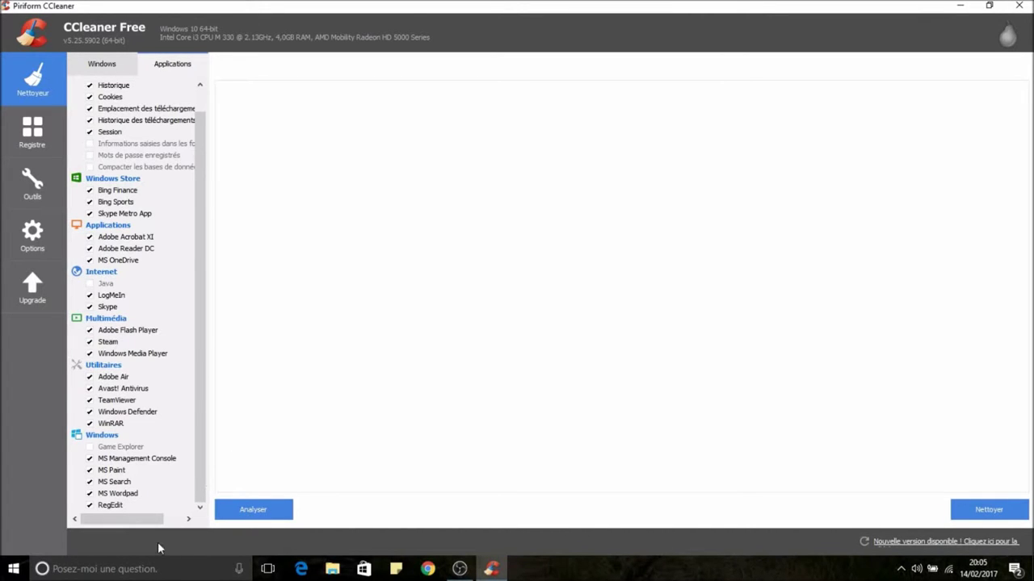
left_click(250, 511)
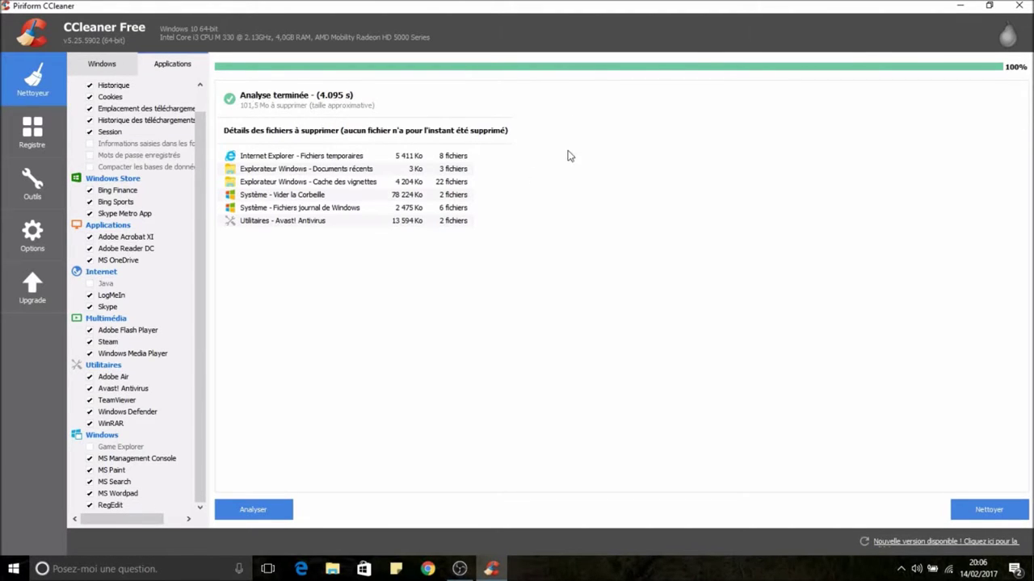
left_click(990, 510)
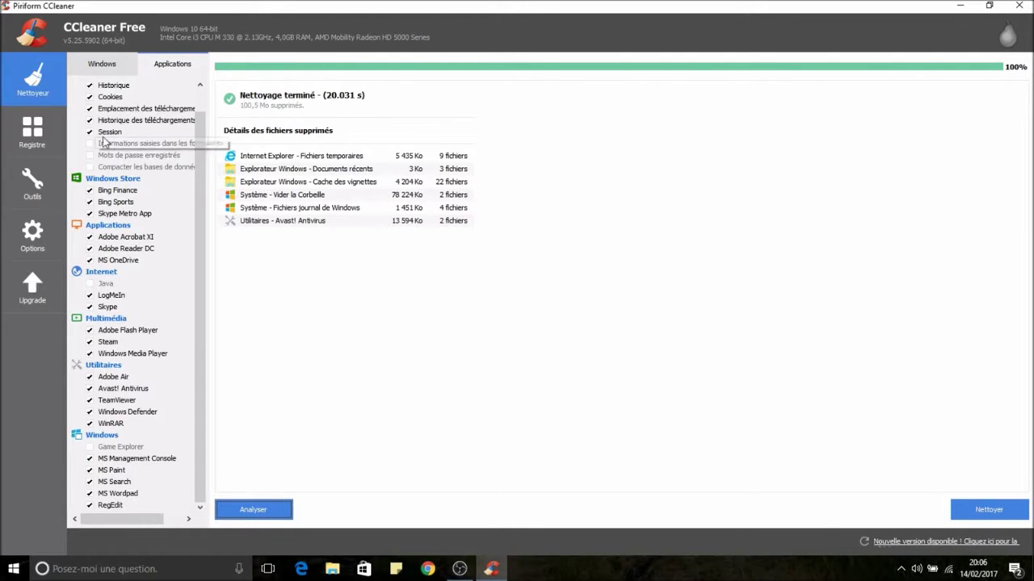
Scan the registry for errors with all registry cleaner categories included
left_click(43, 126)
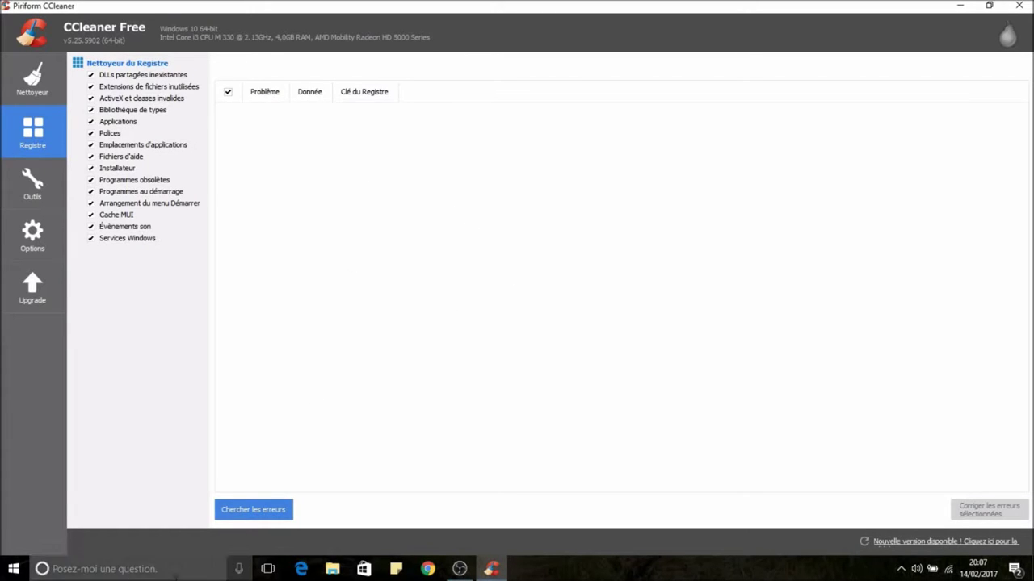
left_click(245, 514)
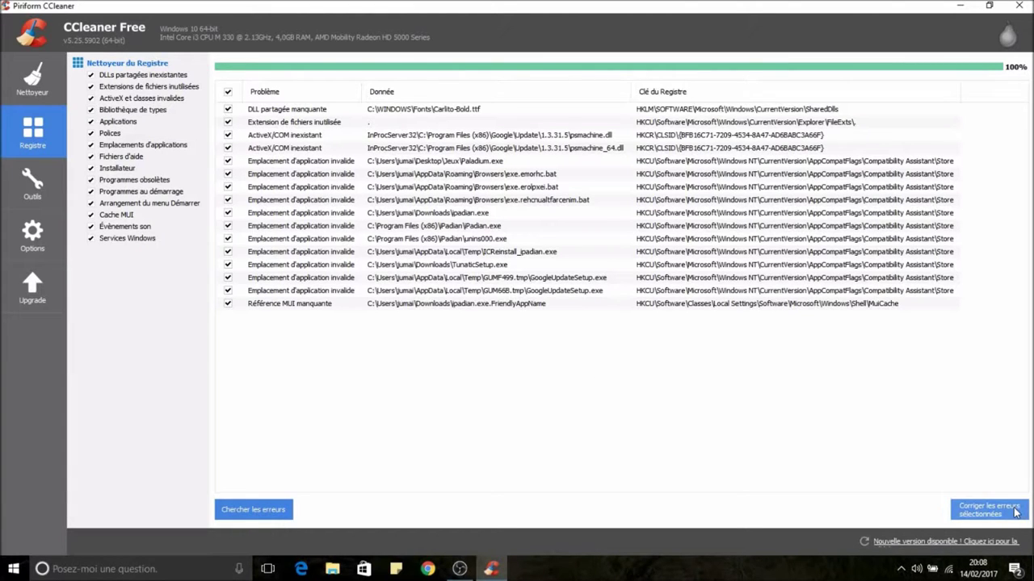
left_click(988, 509)
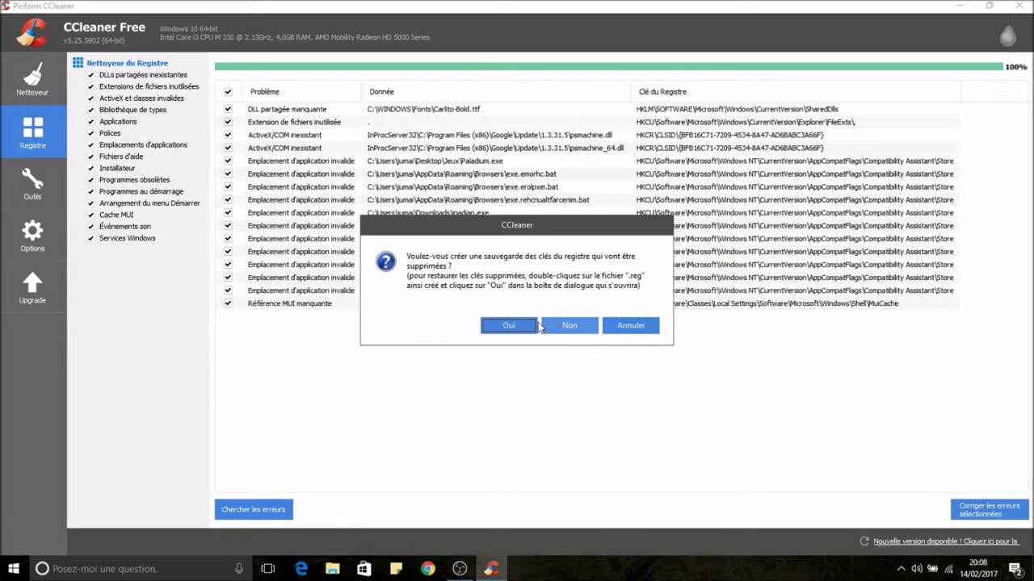
left_click(518, 322)
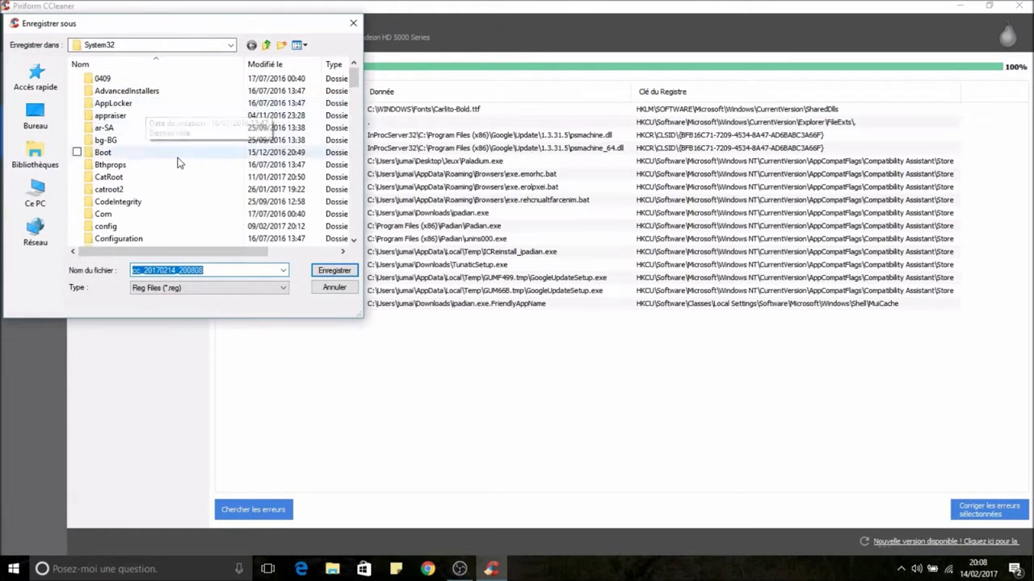
scroll(202, 182, "down", 1)
scroll(226, 201, "down", 10)
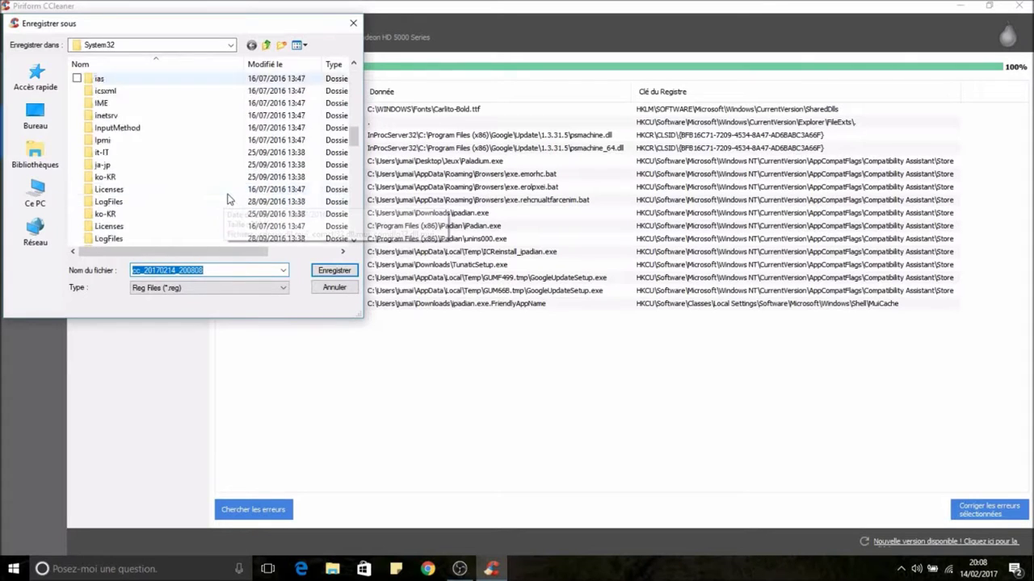
scroll(227, 200, "up", 10)
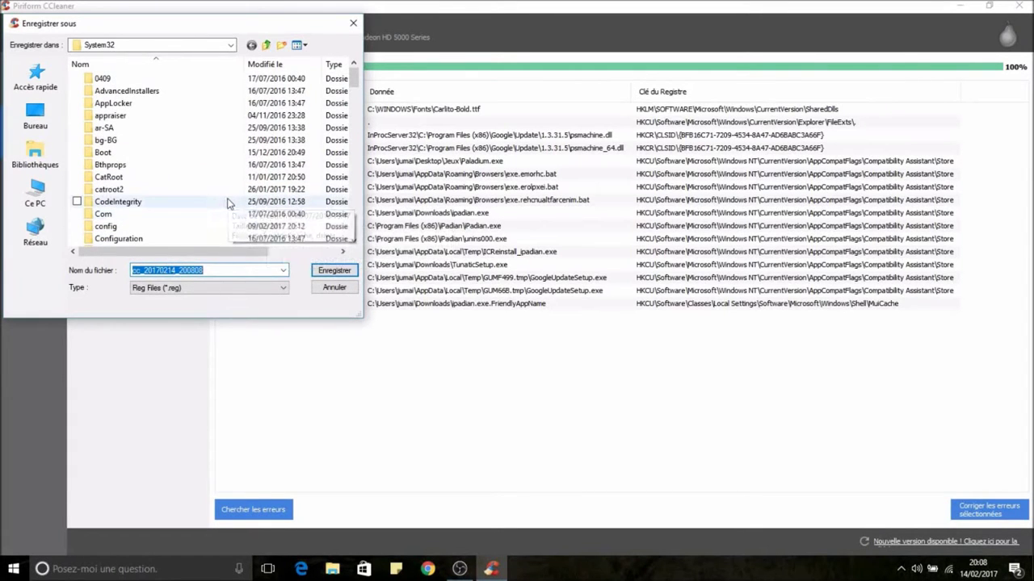
left_click(348, 292)
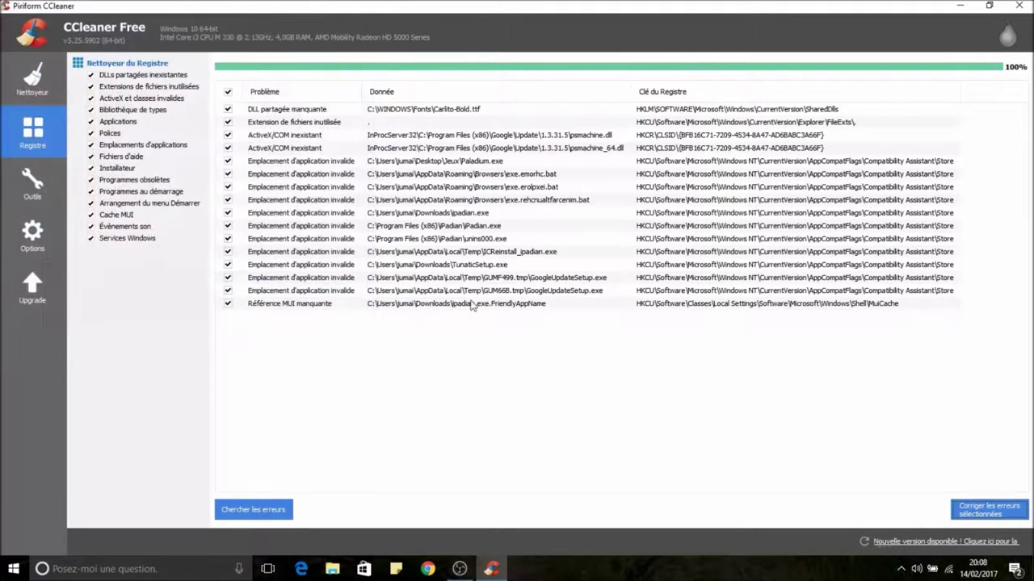
Fix all the selected registry errors without creating a backup of the registry keys, and close the repair dialog
left_click(996, 515)
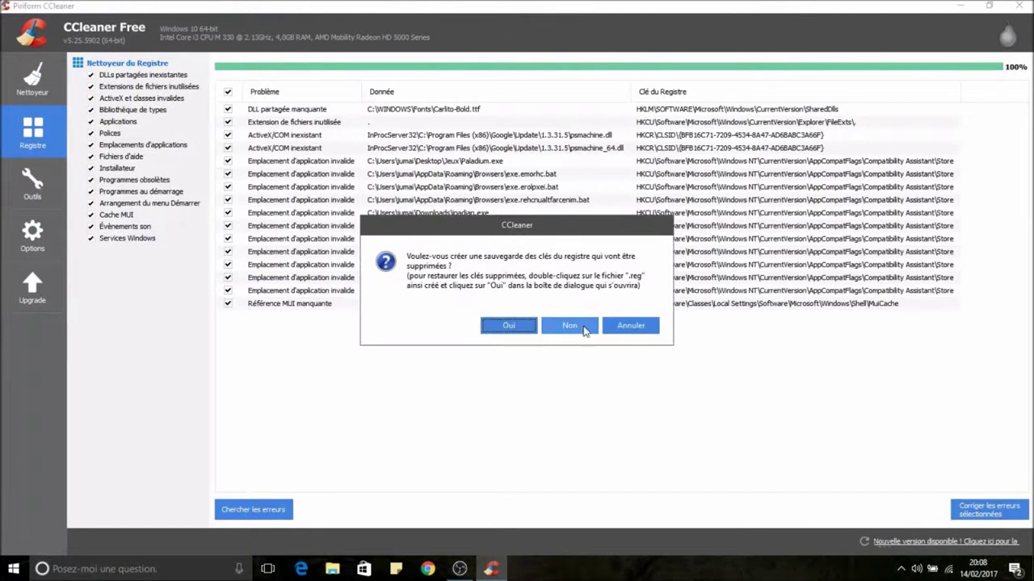
left_click(570, 328)
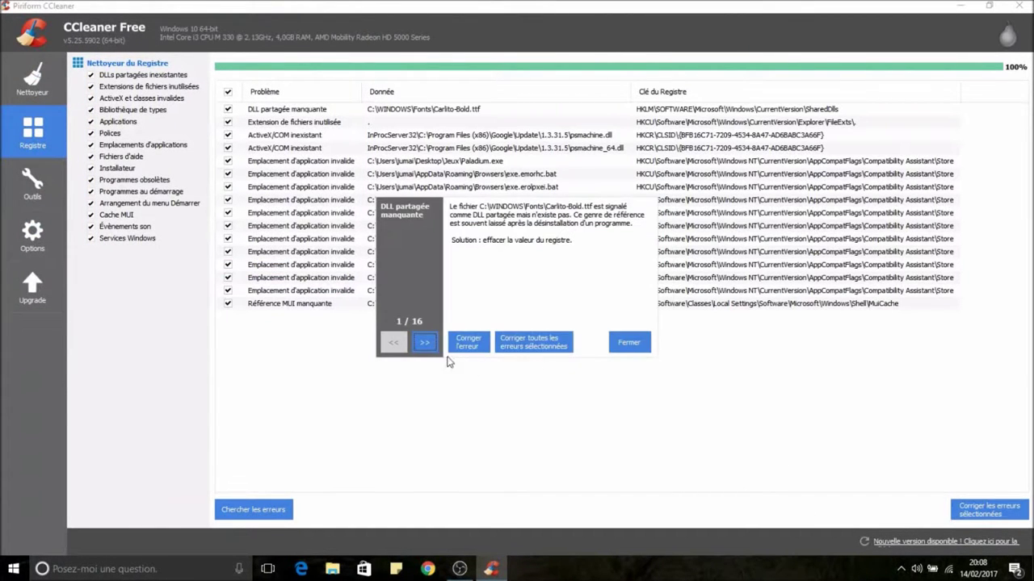
left_click(531, 341)
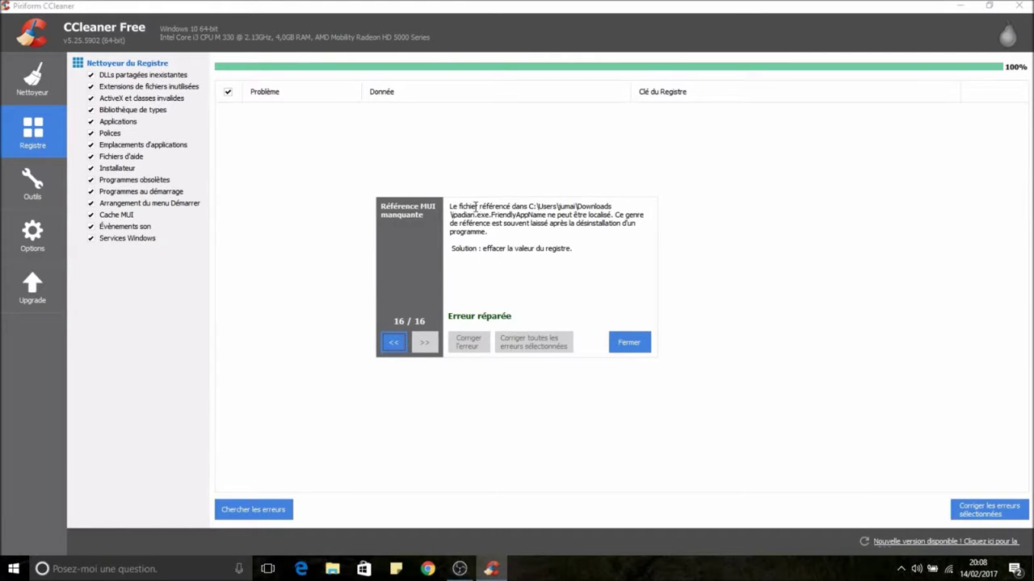
left_click_drag(447, 211, 465, 224)
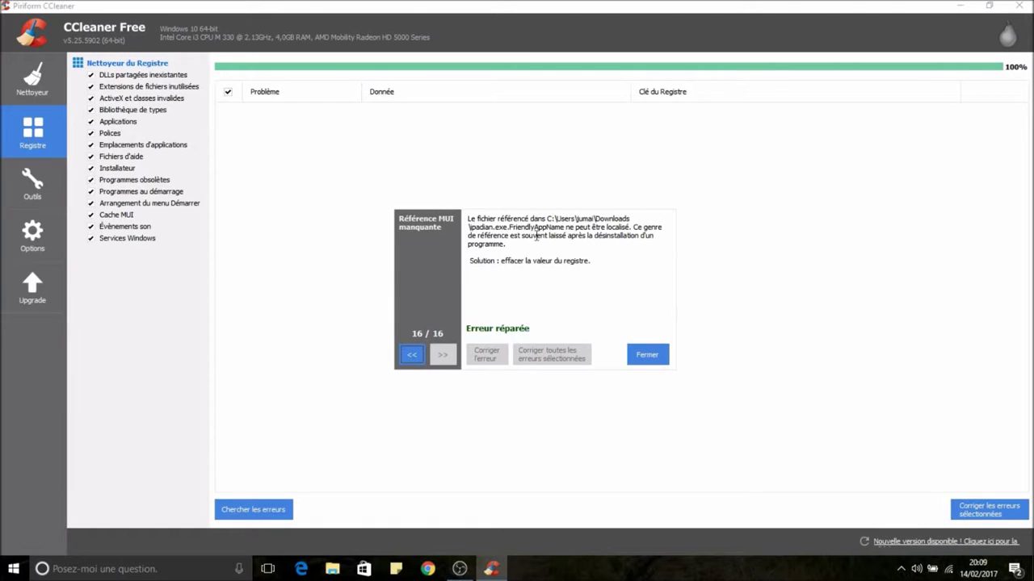
left_click(660, 361)
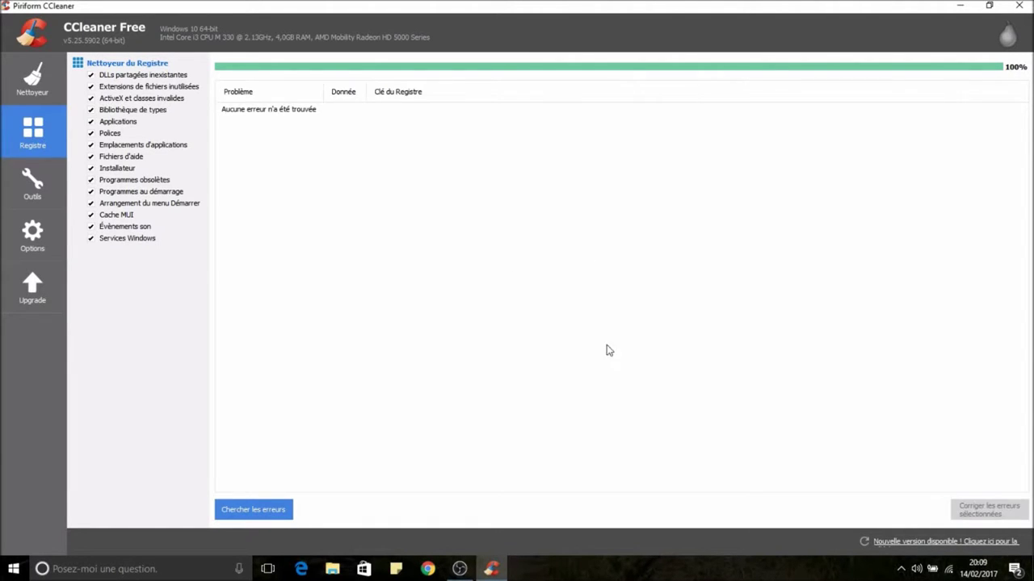
Look through the installed programs in the uninstall tool, selecting Epson Connect Printer Setup and EPSON Scan to check the available actions
left_click(46, 189)
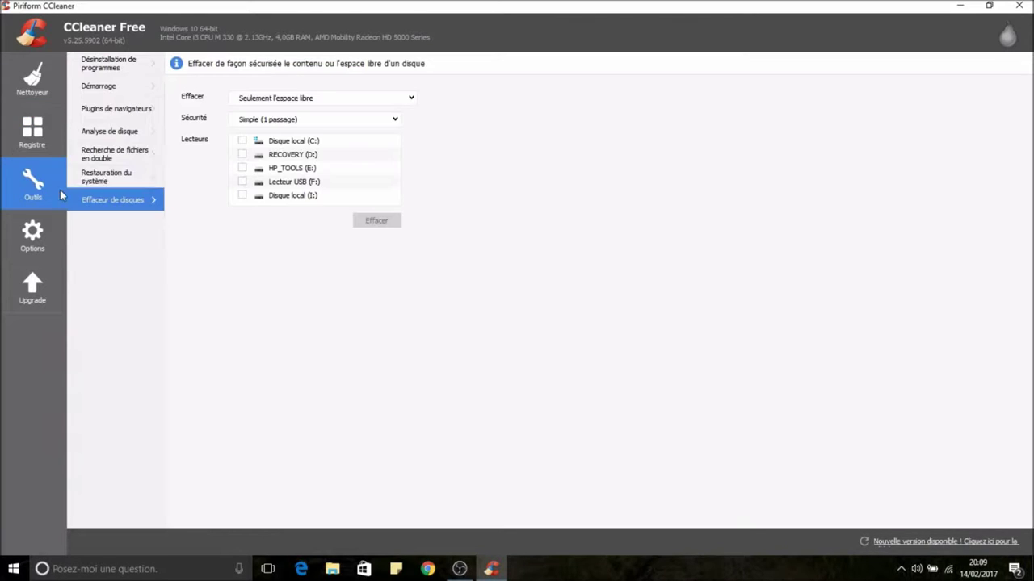
left_click(129, 64)
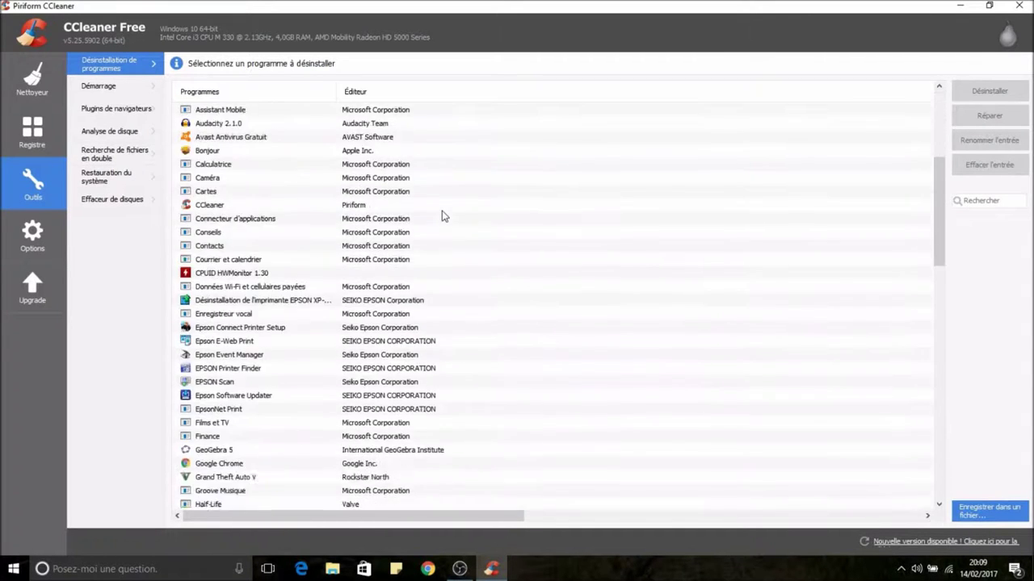
scroll(307, 252, "down", 6)
left_click(307, 246)
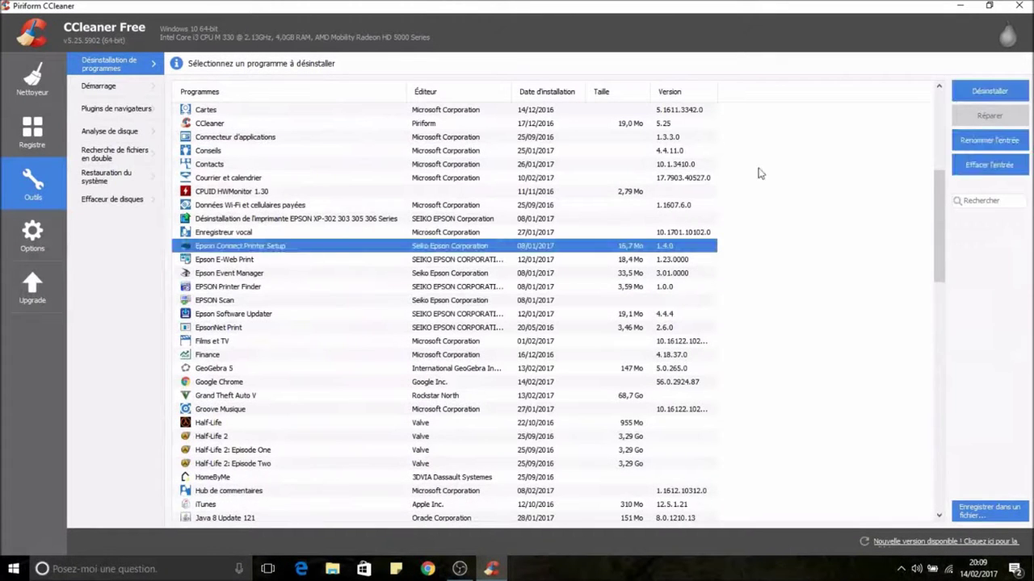
left_click(479, 301)
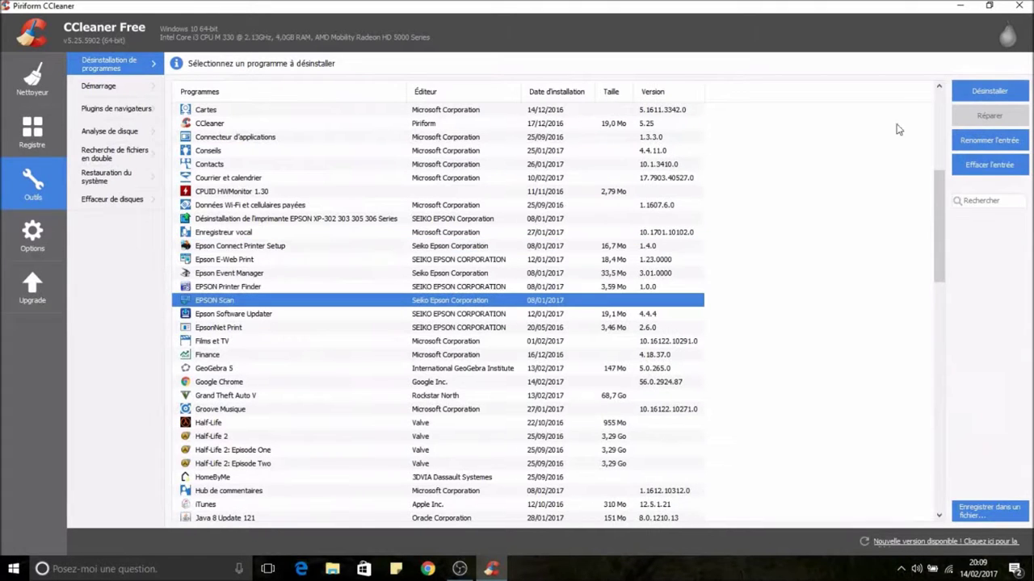
scroll(331, 315, "up", 6)
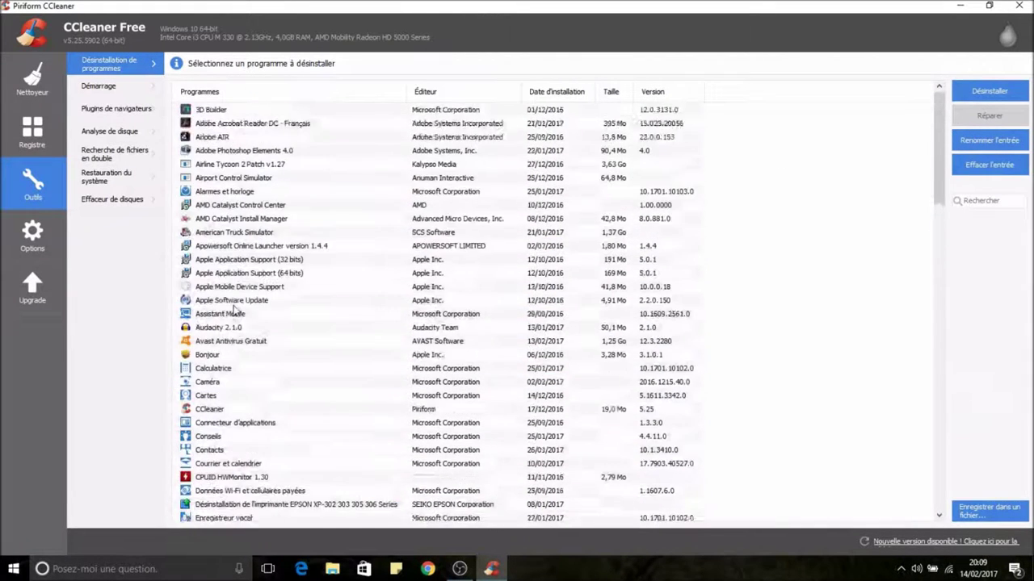
Review the Windows startup programs, including WindowsDefender, OneDrive and Adobe Photo Downloader, and the Internet Explorer plugins
left_click(130, 84)
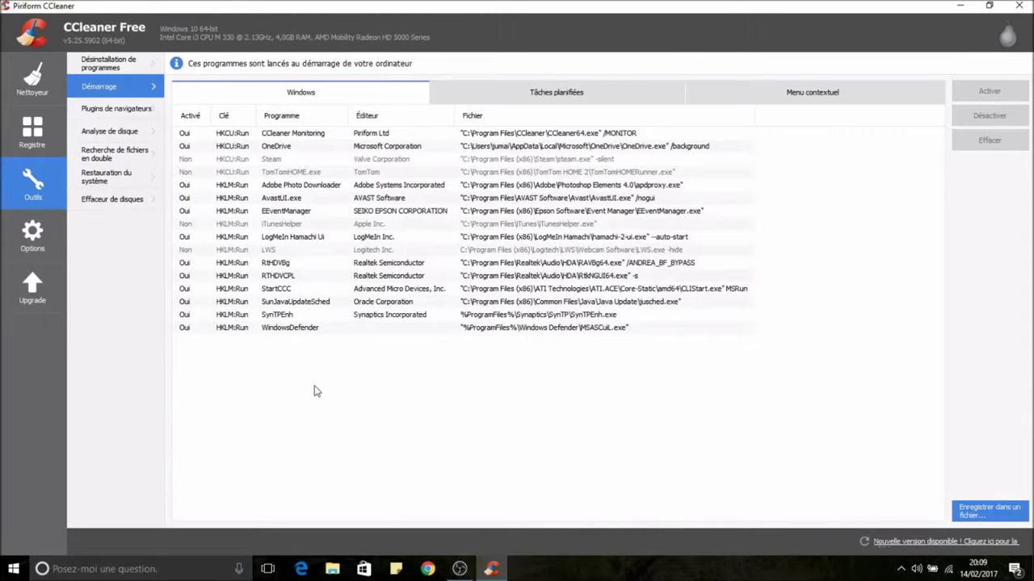
left_click_drag(312, 382, 377, 374)
left_click(363, 328)
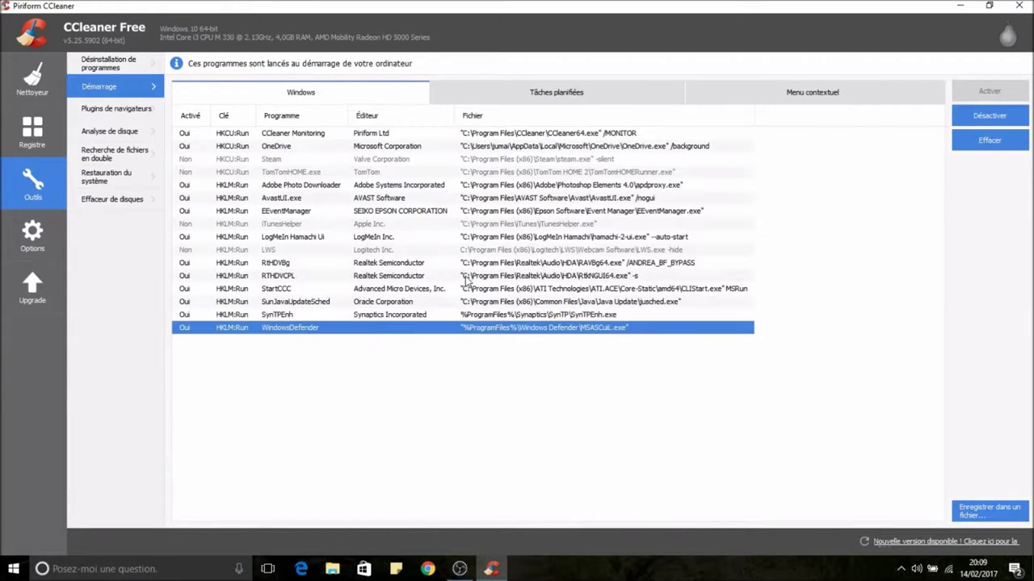
left_click(339, 359)
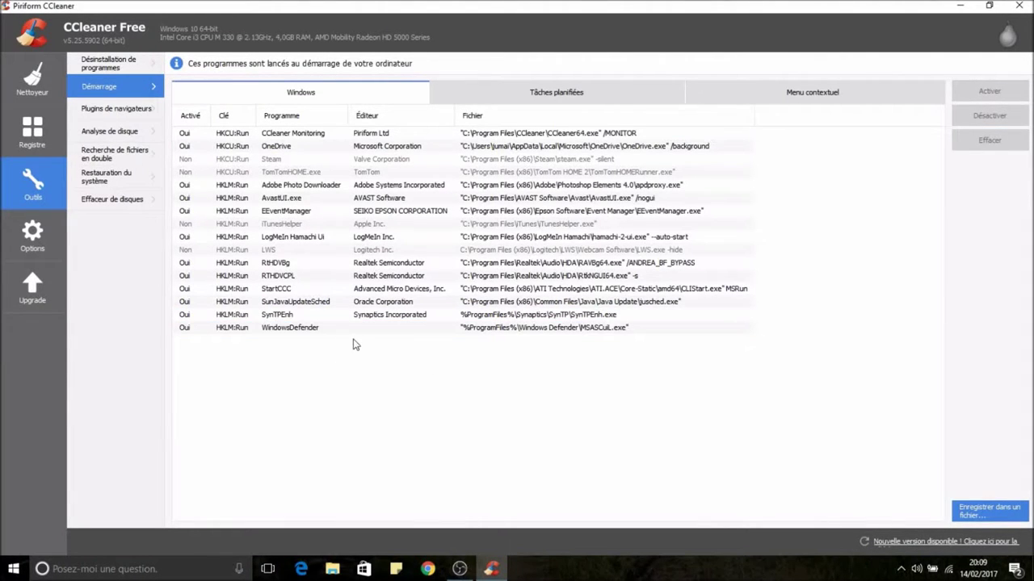
left_click(300, 150)
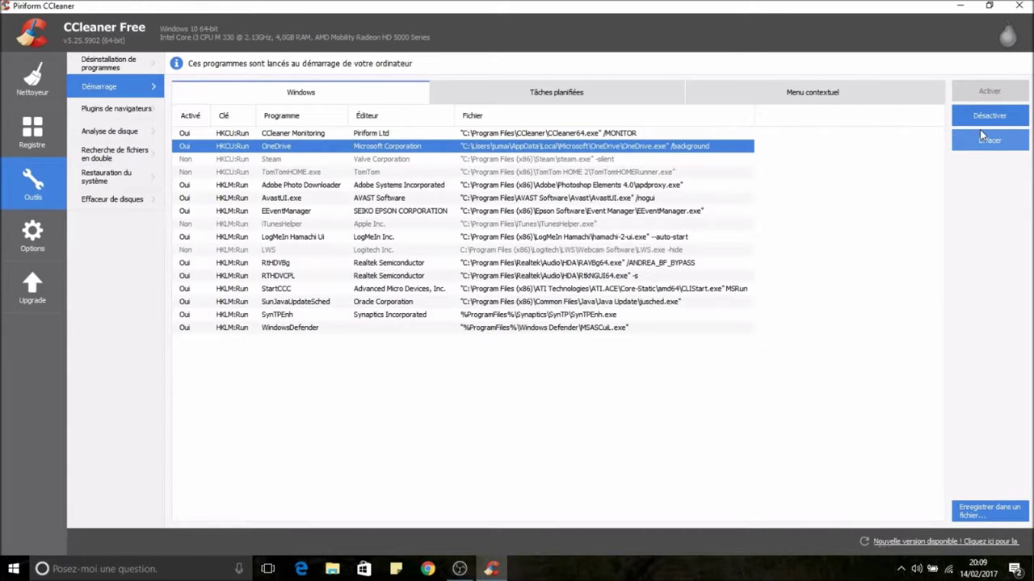
left_click(342, 185)
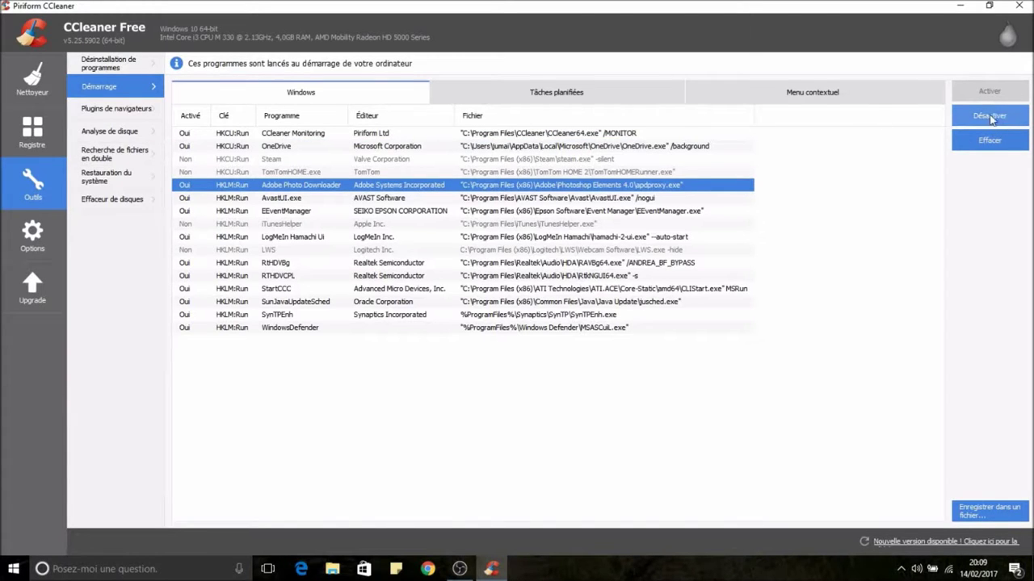
left_click(139, 112)
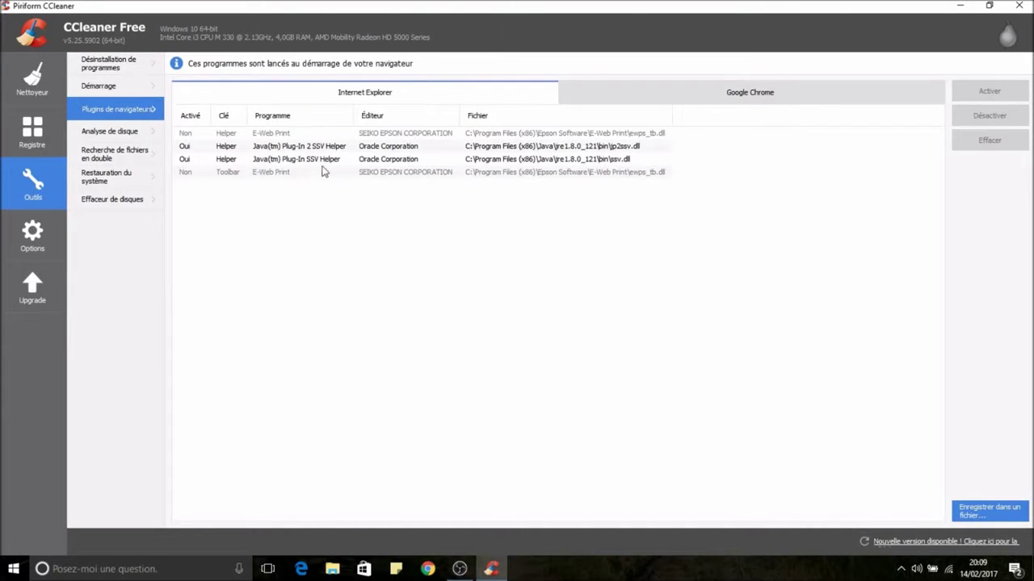
Analyse drive C: for images, music, documents and videos, and look through the files listed by size
left_click(145, 131)
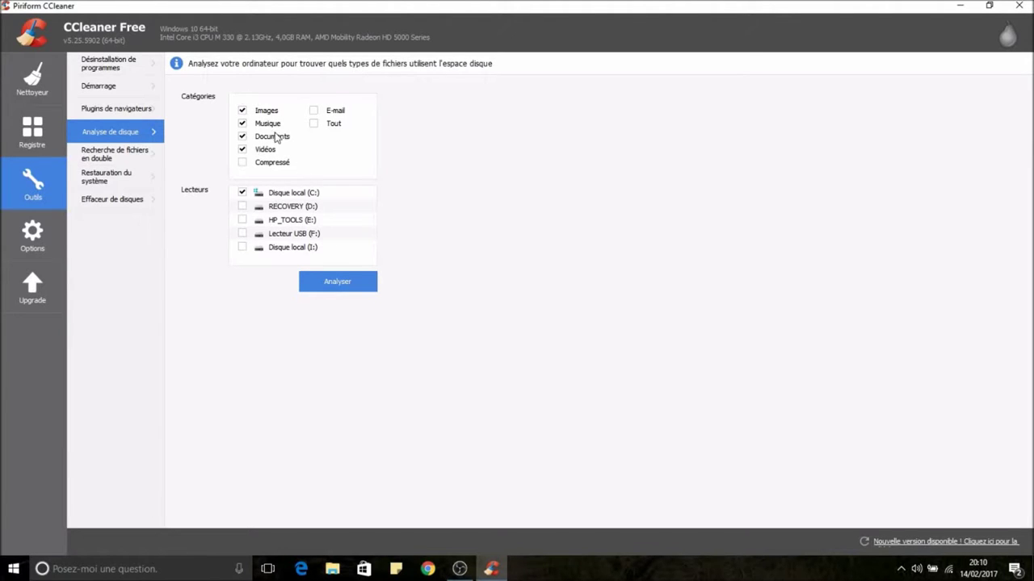
left_click(352, 289)
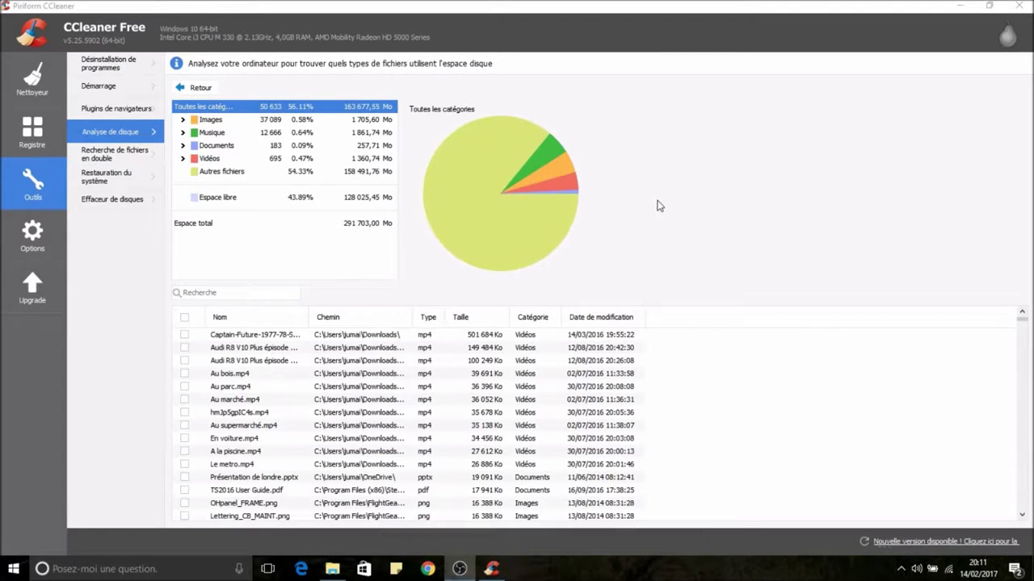
scroll(742, 377, "down", 20)
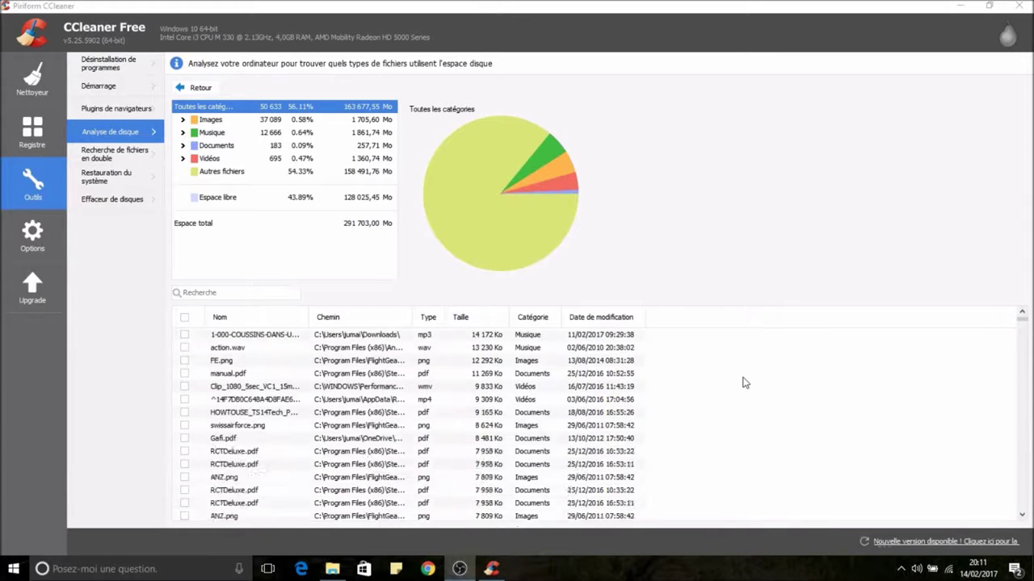
scroll(740, 376, "down", 15)
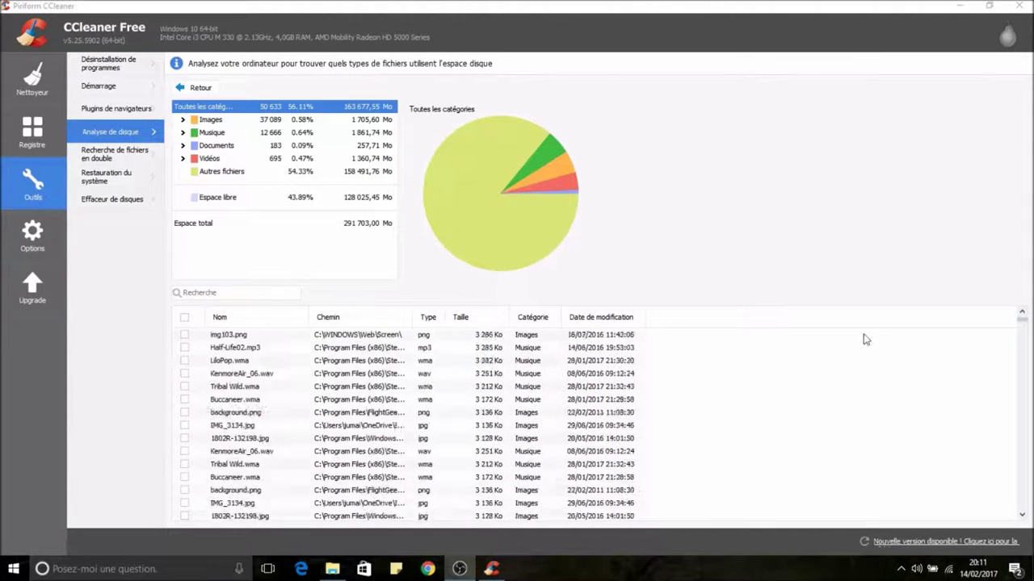
left_click_drag(1022, 323, 1002, 319)
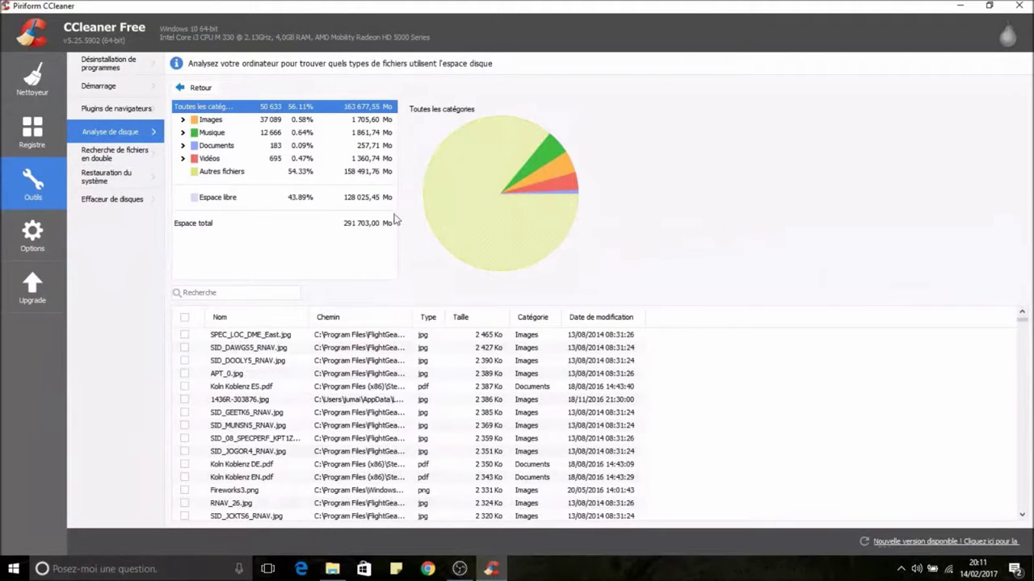
Search drives C:, D:, E: and F: for duplicate files by name, size and modification date, and look through the results
left_click(130, 156)
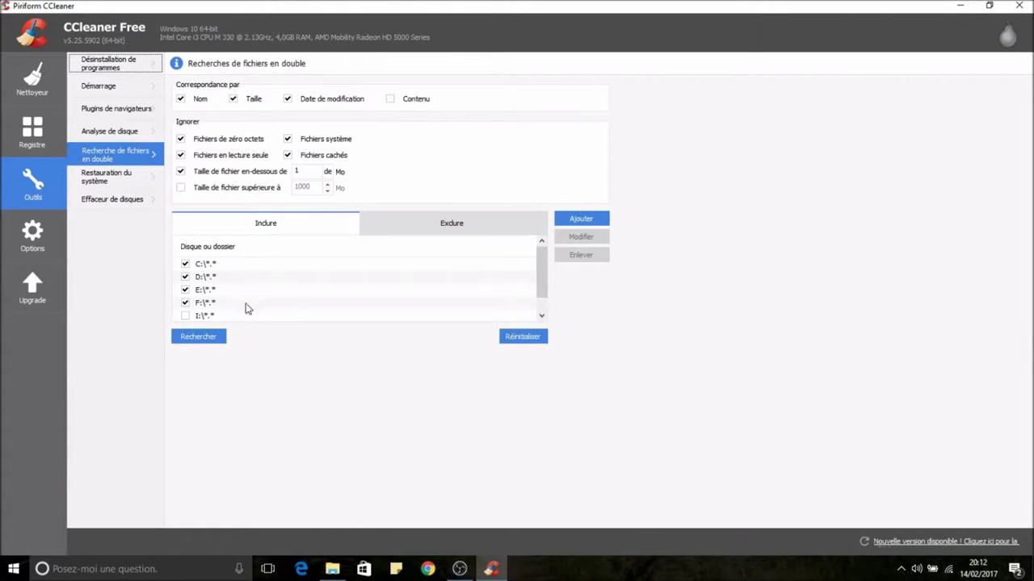
left_click(199, 336)
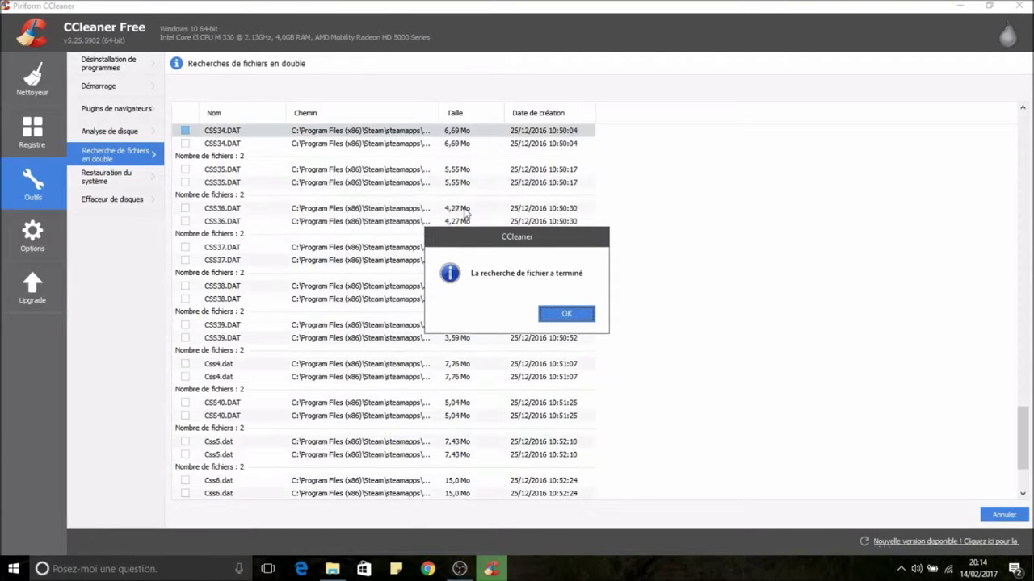
left_click(570, 315)
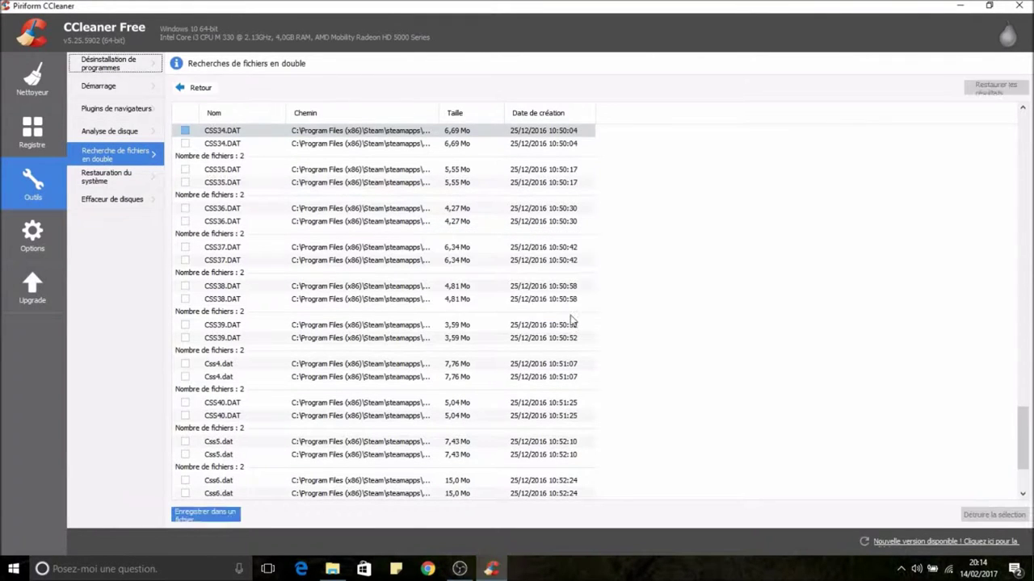
scroll(655, 240, "up", 6)
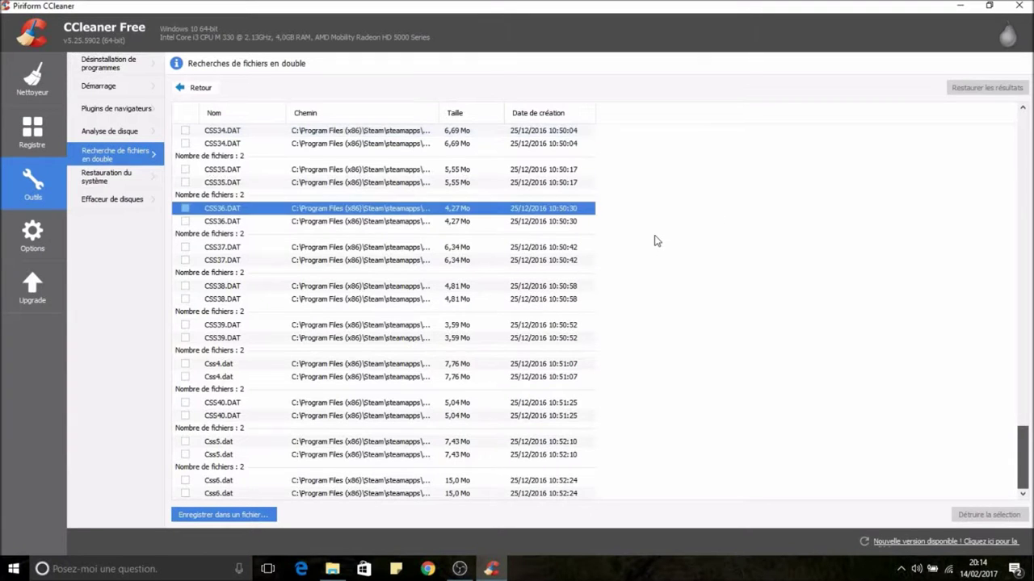
scroll(646, 257, "up", 4)
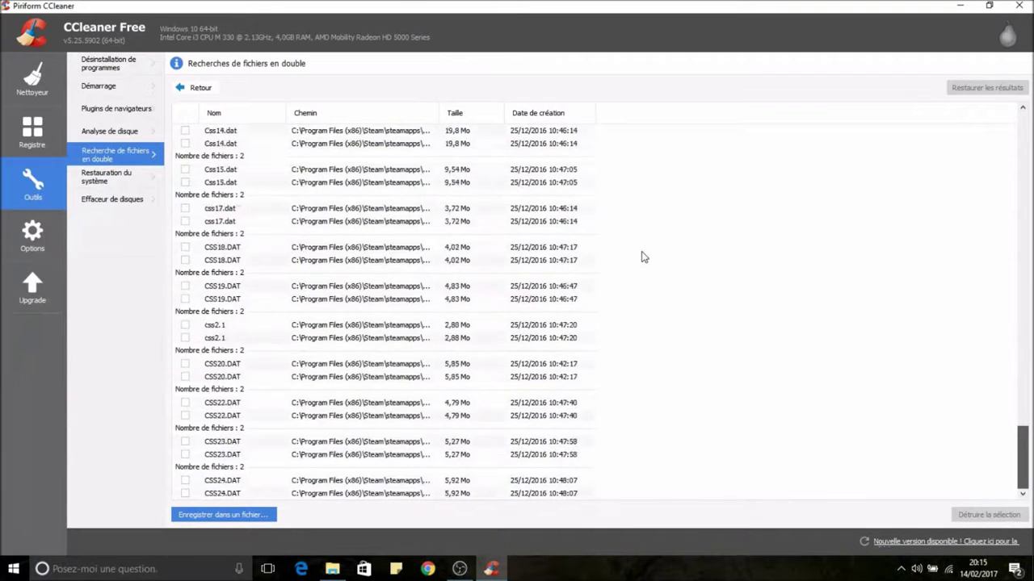
Mark one copy each of the duplicates Css9.dat, Css8.dat, Css7.dat, Css6.dat and Css5.dat at the end of the results
scroll(646, 255, "down", 6)
scroll(646, 256, "down", 8)
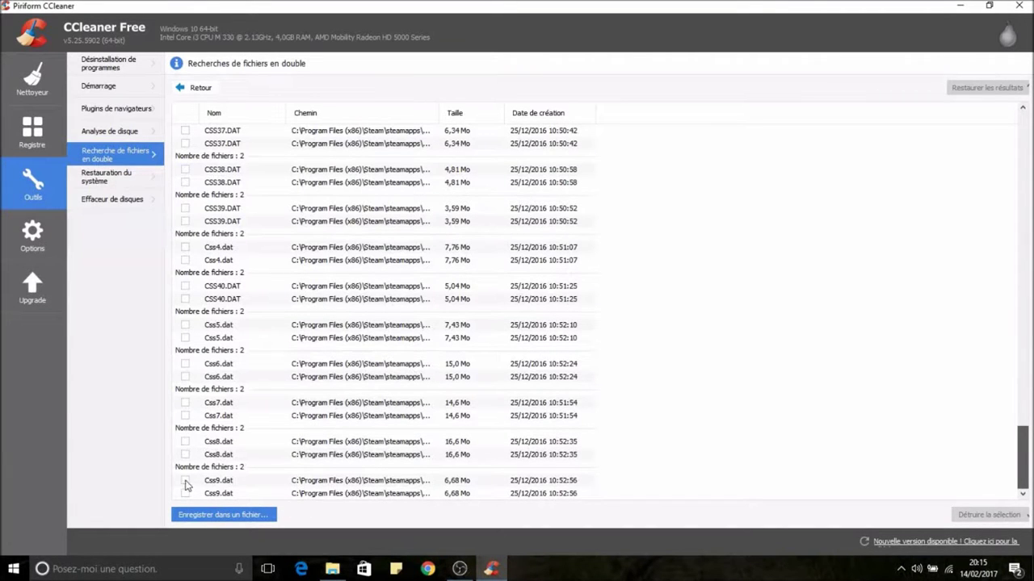
left_click(184, 481)
left_click(185, 442)
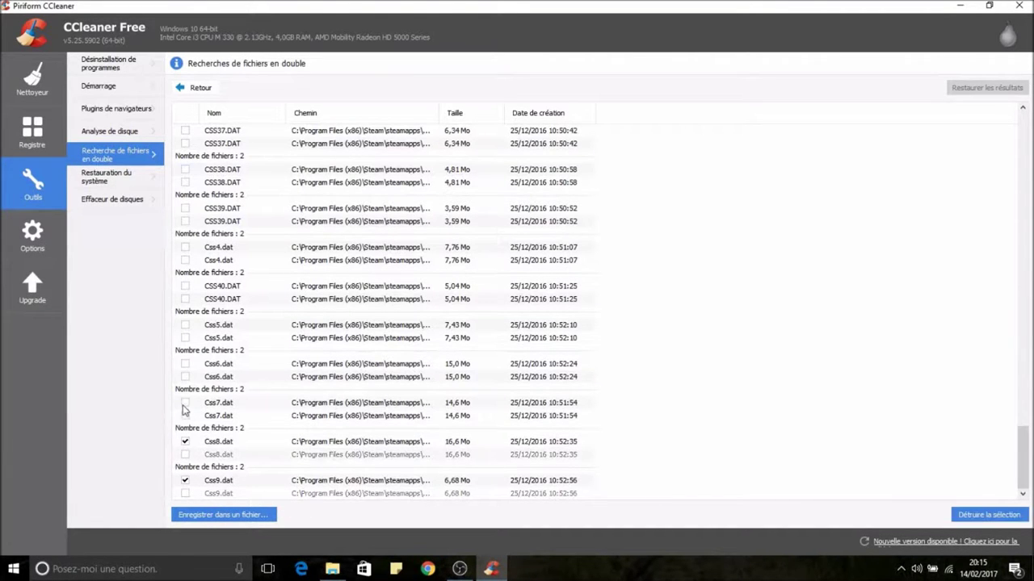
left_click(185, 403)
left_click(185, 364)
left_click(185, 324)
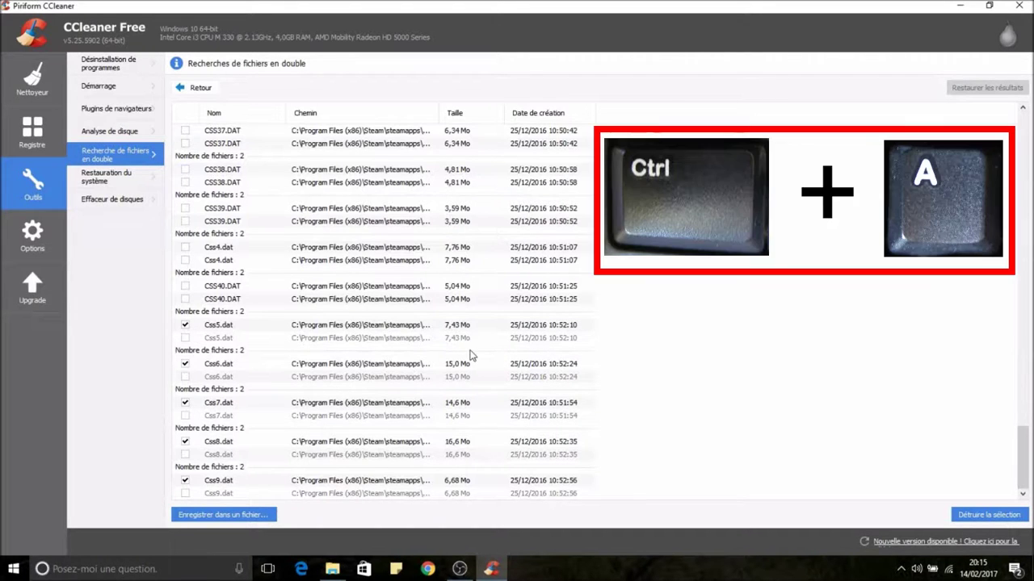
Select every file in the duplicate results and mark all of them at once, leaving one copy unmarked in each group
left_click(659, 363)
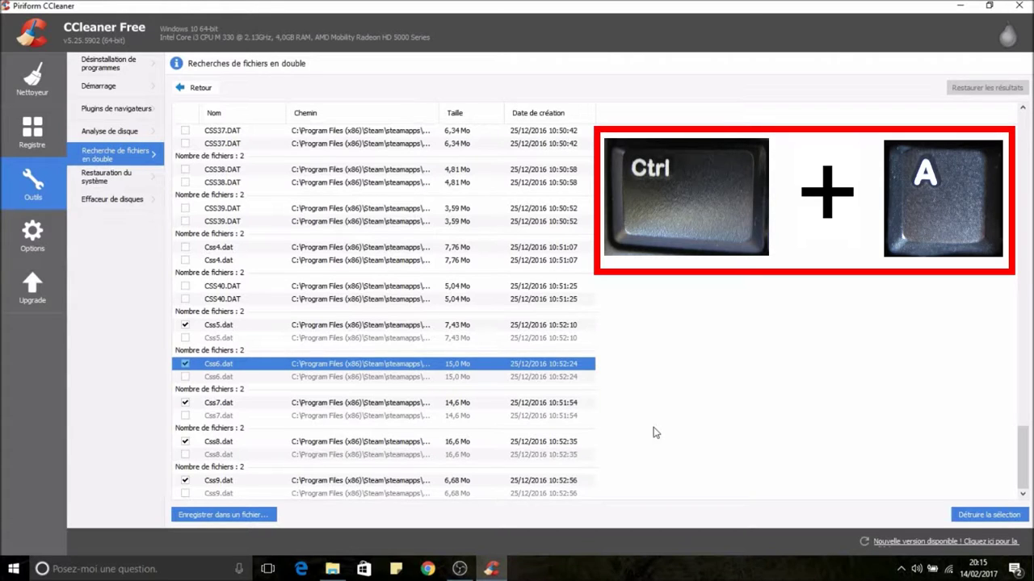
key("ctrl+a")
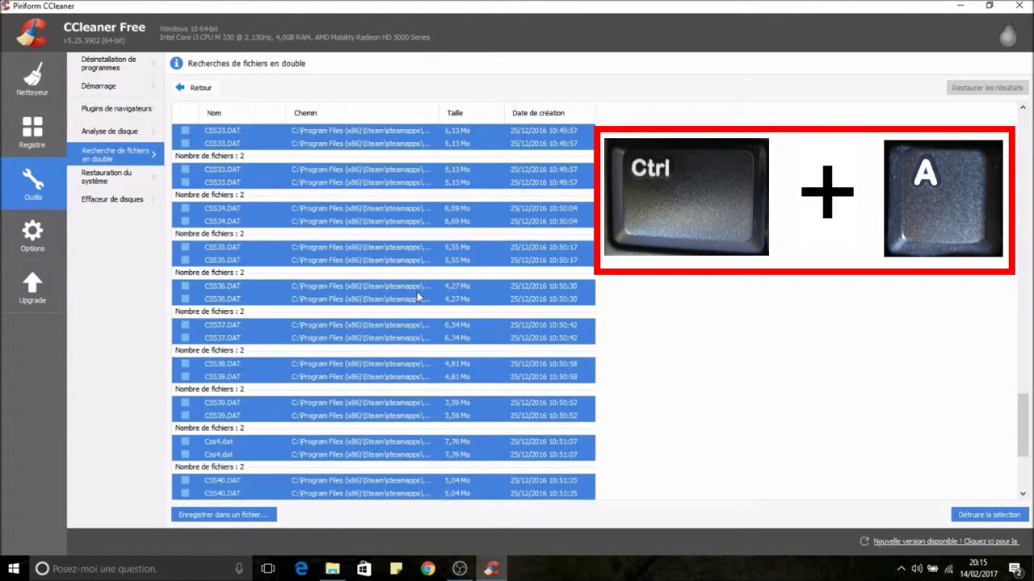
scroll(418, 290, "up", 10)
scroll(420, 288, "up", 12)
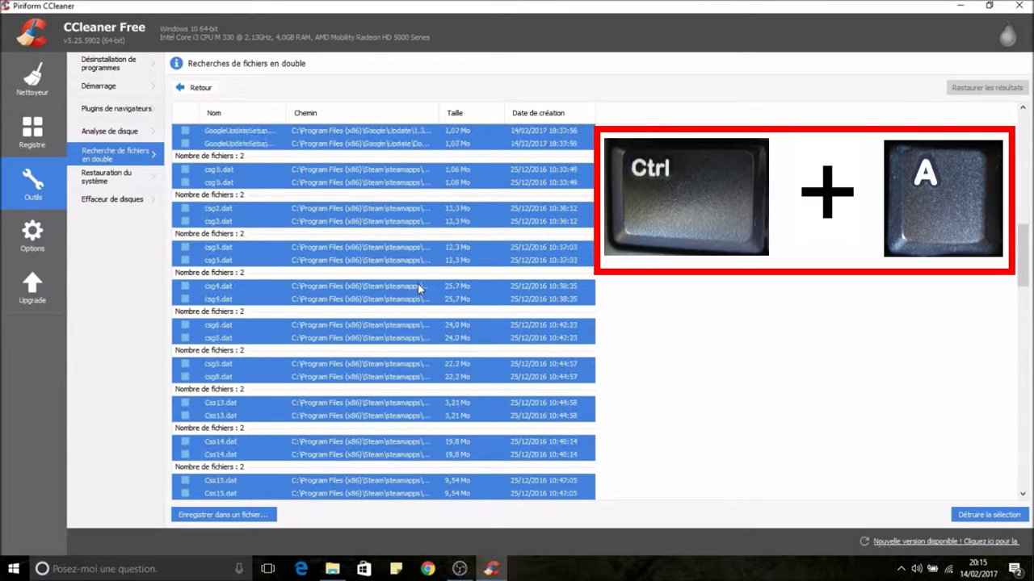
scroll(417, 288, "up", 3)
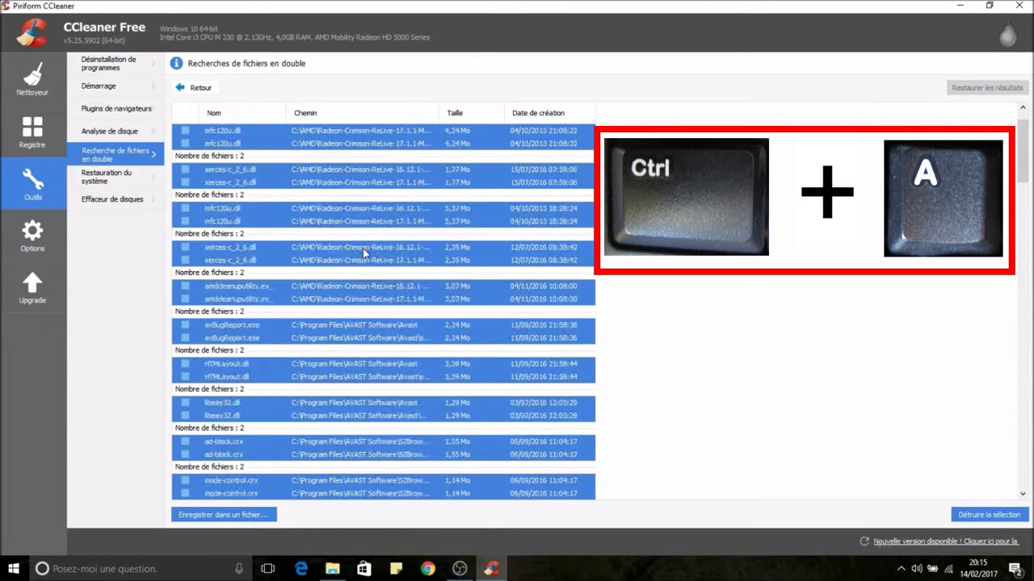
left_click(186, 144)
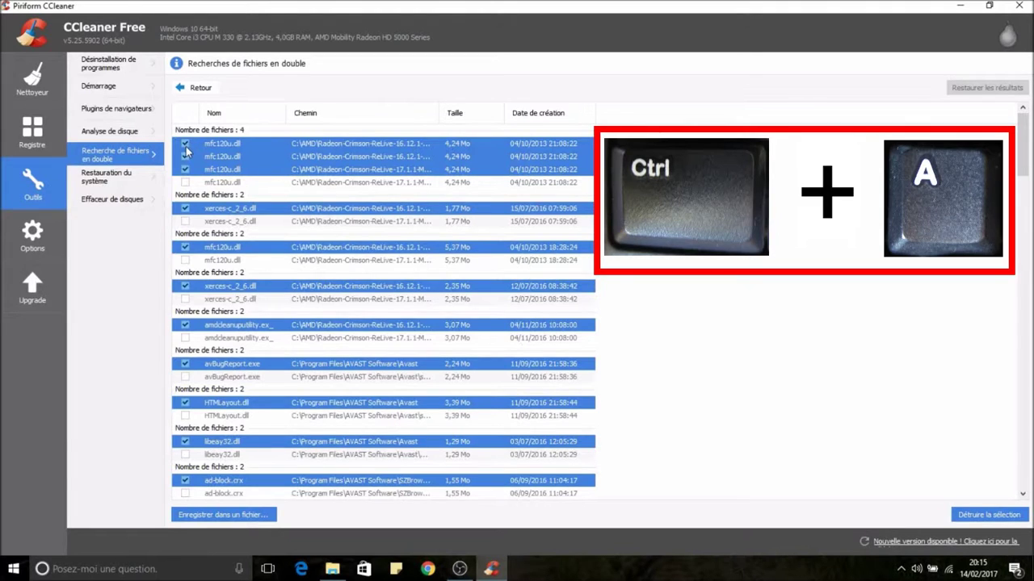
Select the whole duplicate list again, then permanently destroy the marked copies and close the completion notice
left_click(590, 189)
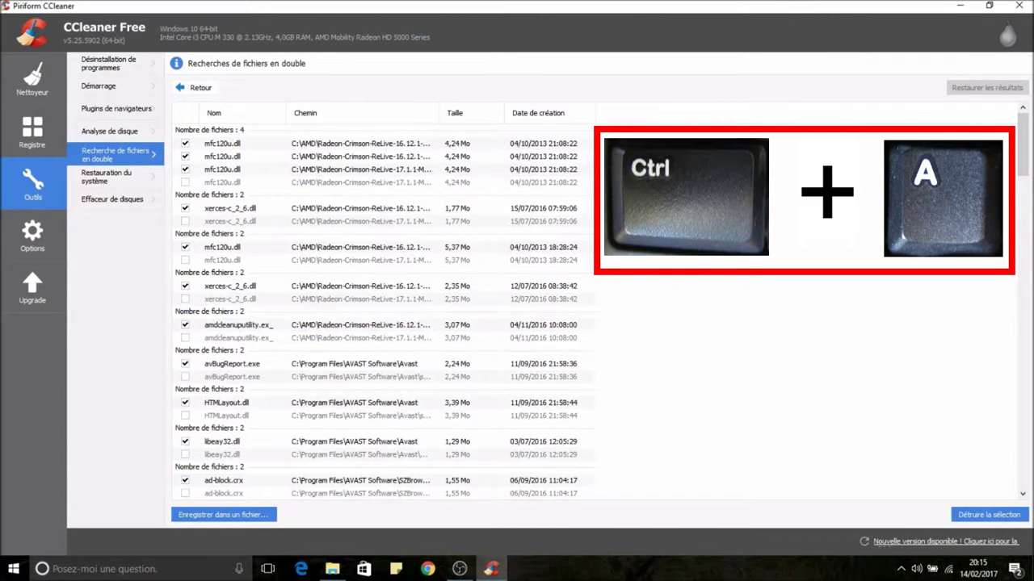
key("ctrl+a")
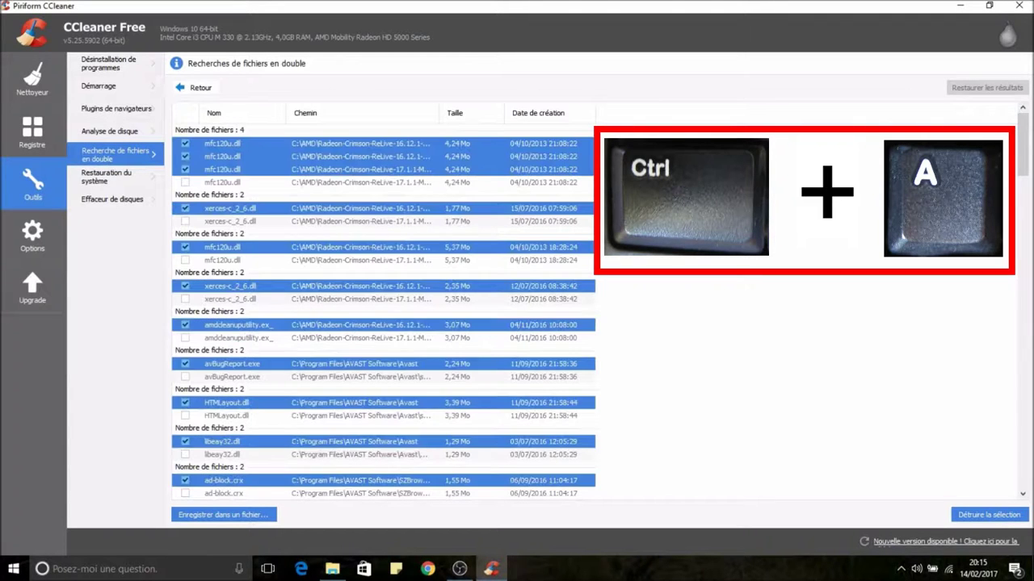
scroll(766, 286, "down", 15)
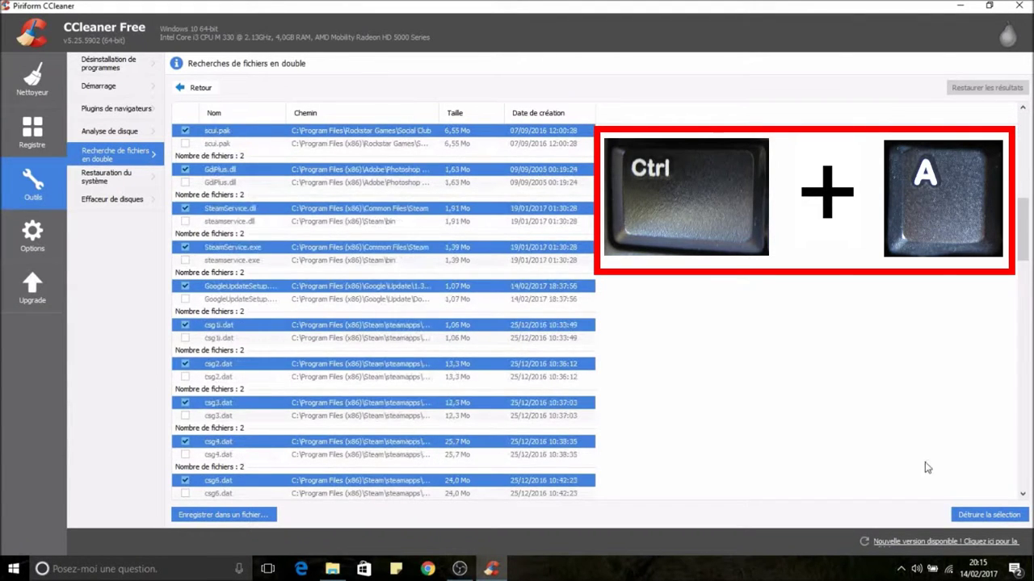
left_click(961, 516)
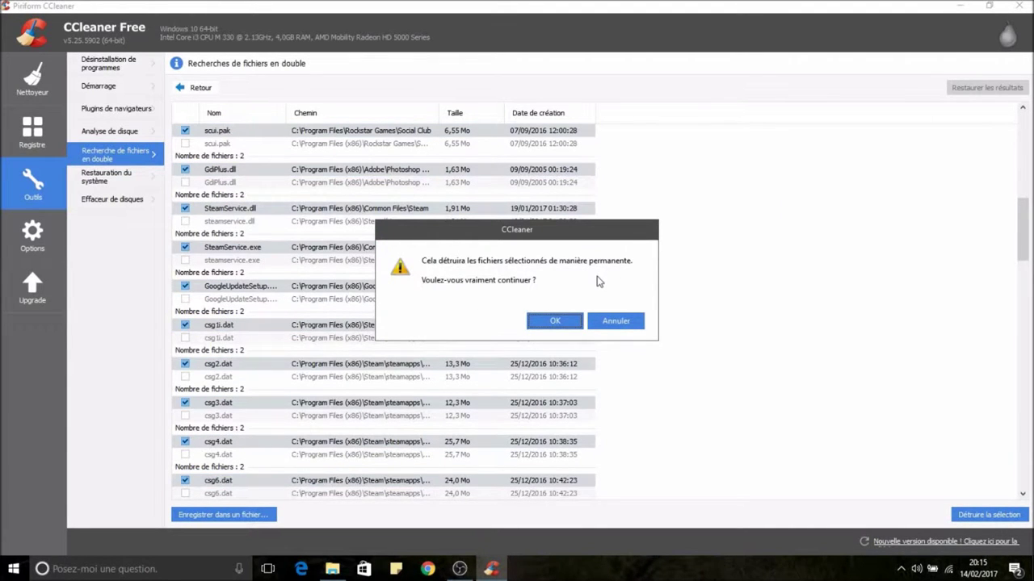
left_click(556, 321)
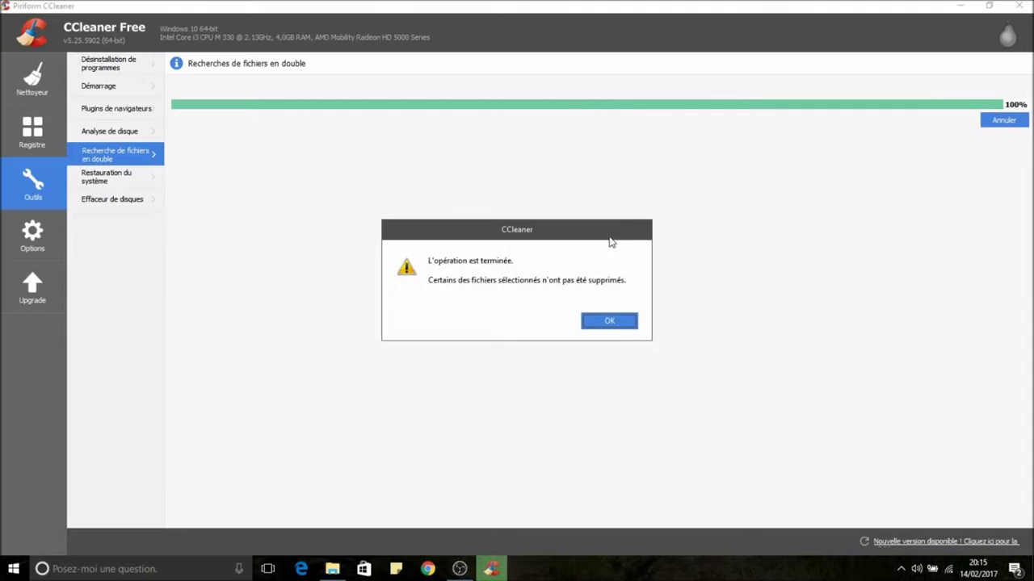
left_click(617, 321)
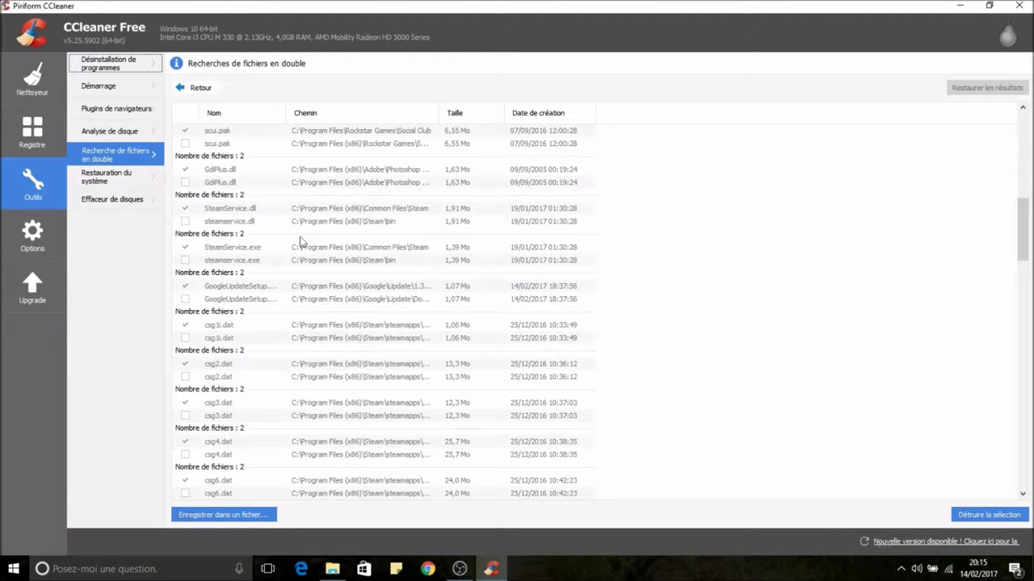
Look over the system restore, drive wiper, options, upgrade and cleaner sections, and close CCleaner
left_click(135, 175)
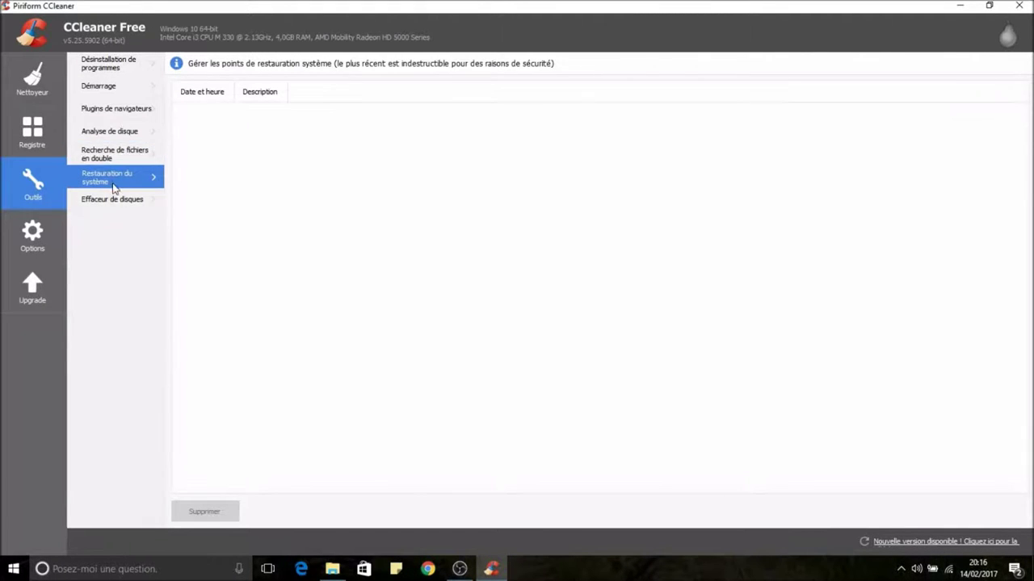
left_click(125, 200)
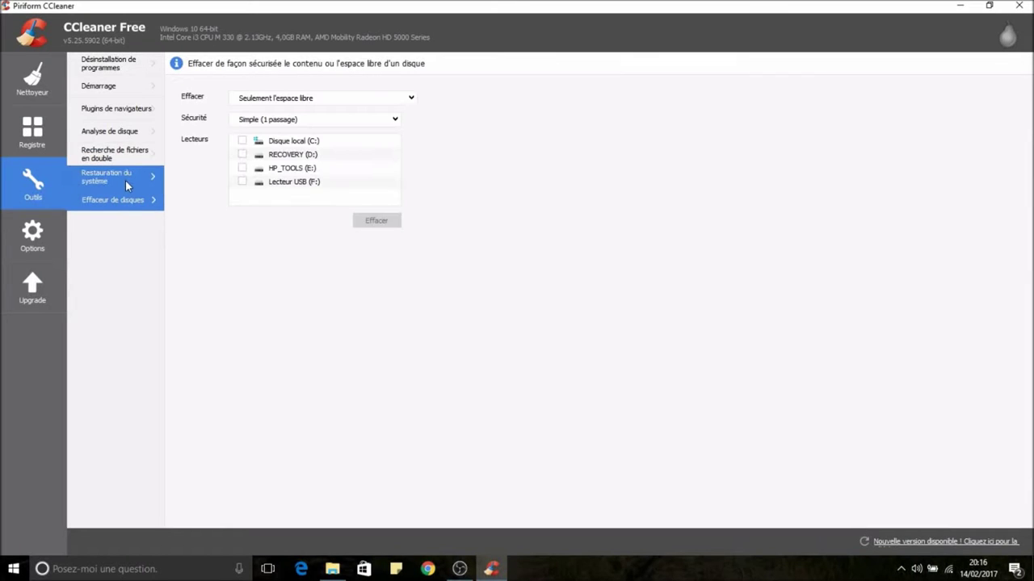
left_click(36, 242)
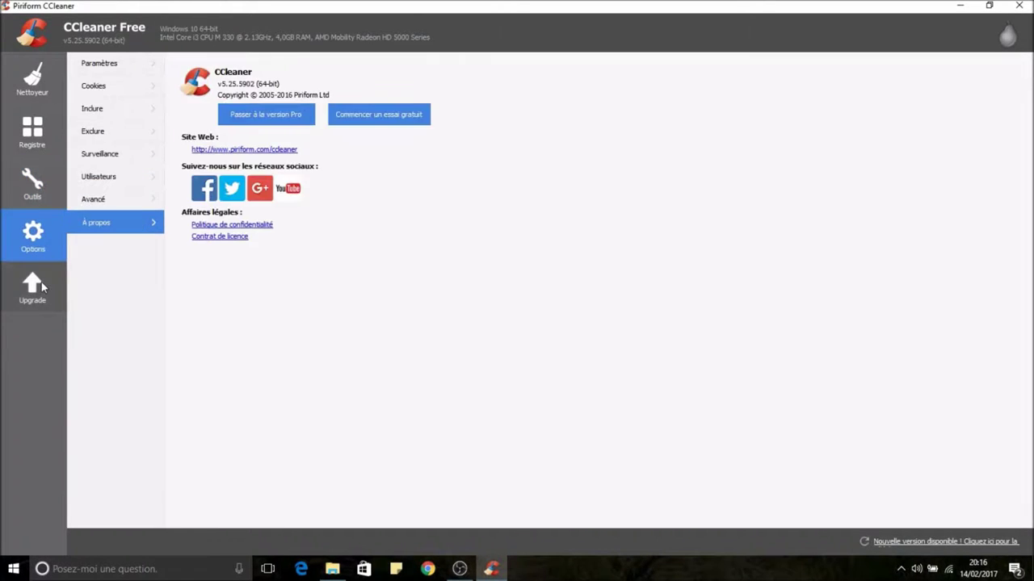
left_click(42, 279)
left_click(47, 76)
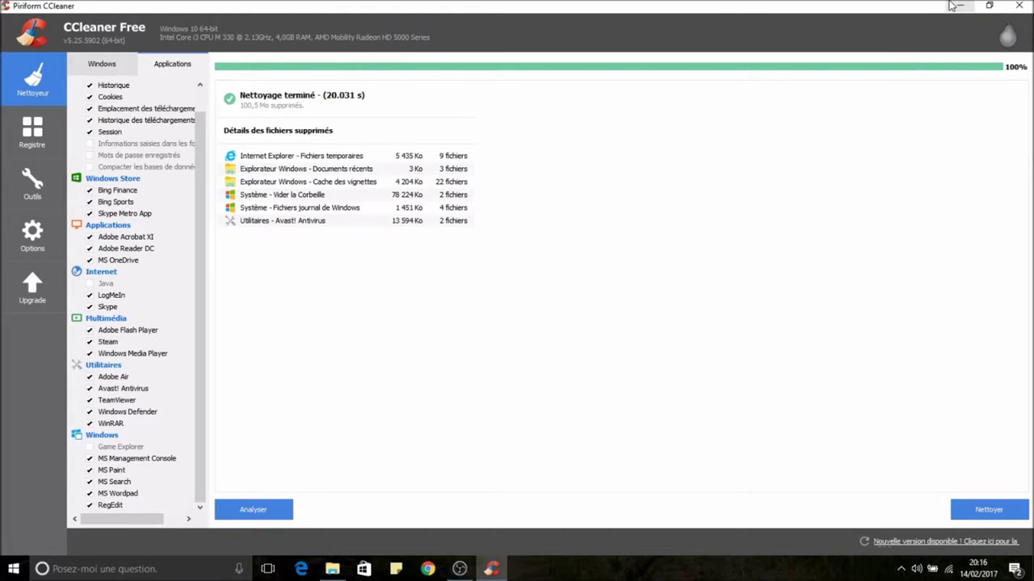
left_click(1019, 5)
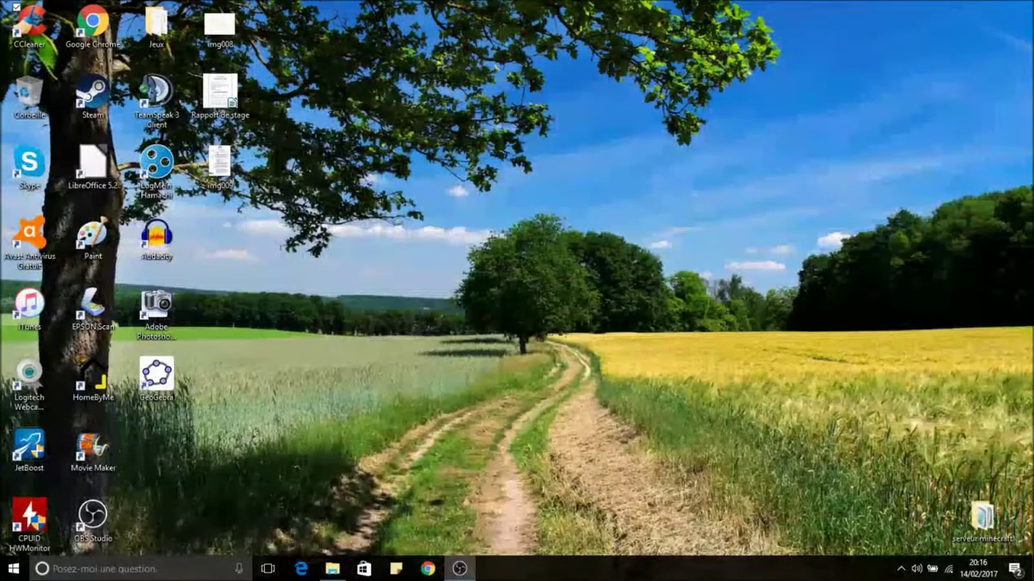